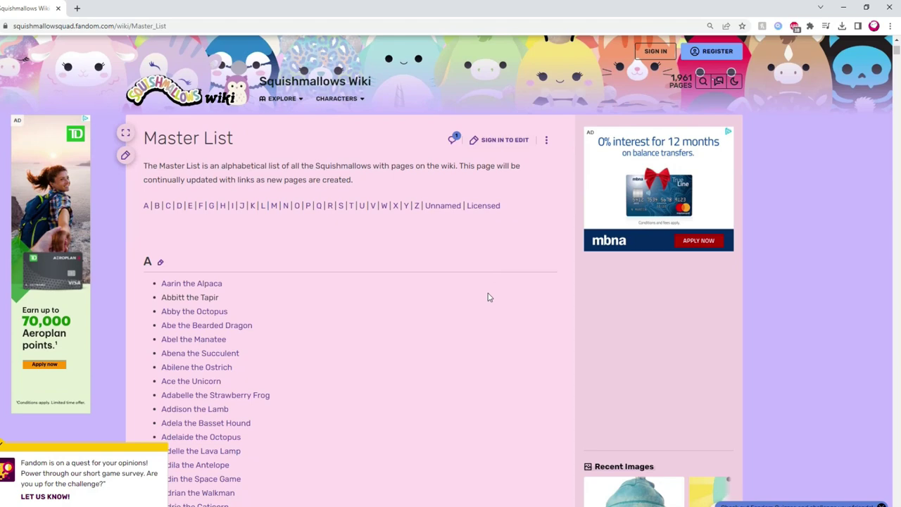
# Find Kat the Leopard in the K section of the Squishmallows Master List and open her page
pyautogui.scroll(-3, 480, 361)
pyautogui.scroll(-12, 470, 347)
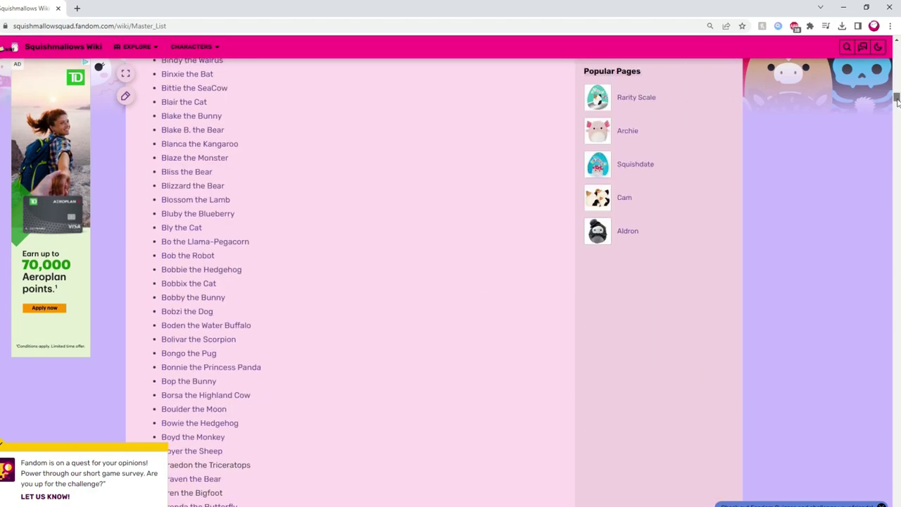
pyautogui.moveTo(897, 102); pyautogui.dragTo(898, 252)
pyautogui.scroll(-20, 416, 243)
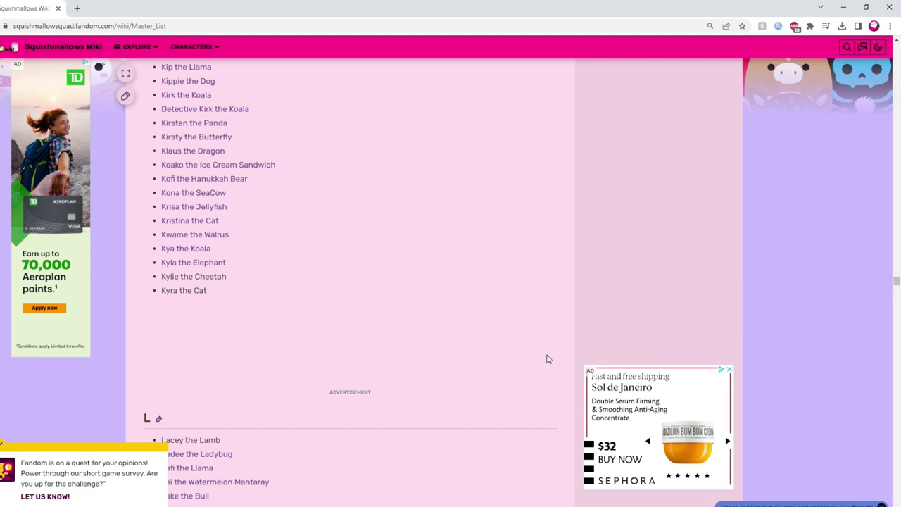
pyautogui.scroll(6, 839, 180)
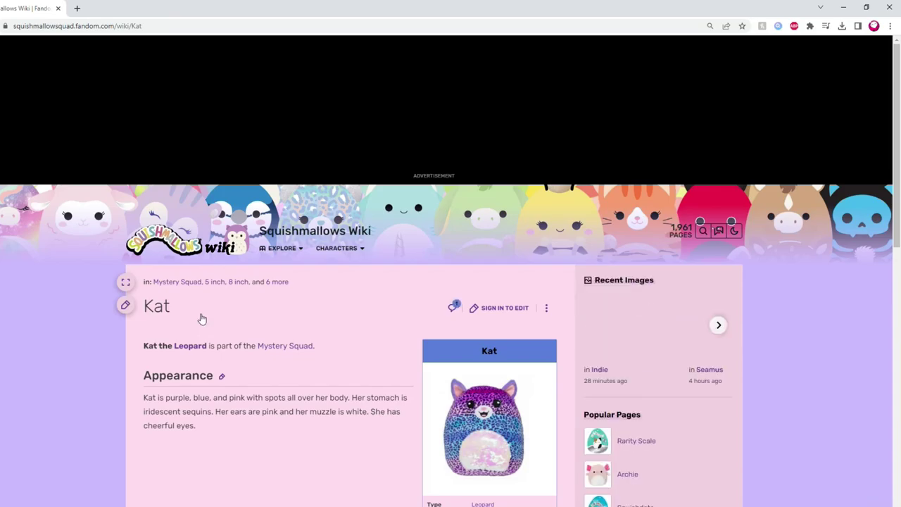
# Open Kat's picture Leopard.jpg in the enlarged image viewer and save it as a drawing reference
pyautogui.scroll(-3, 375, 287)
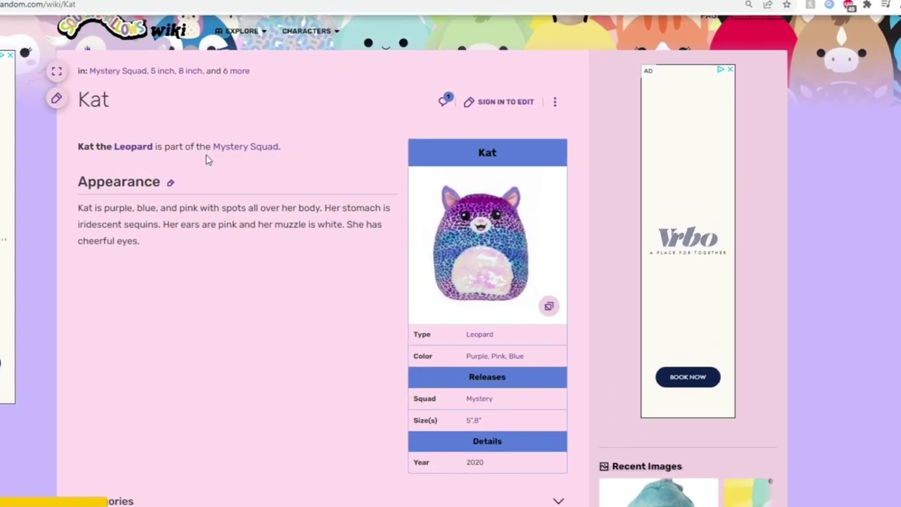
pyautogui.click(457, 242)
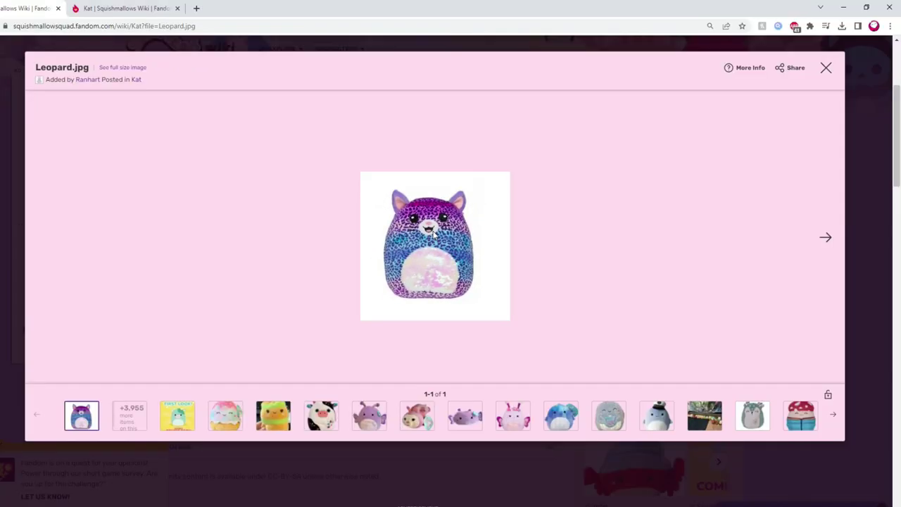
pyautogui.rightClick(434, 232)
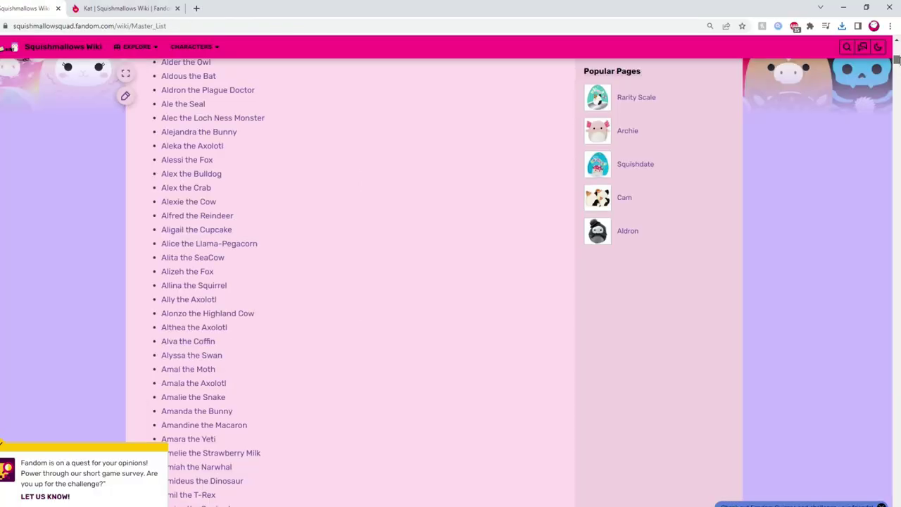
# Look through the Squishmallows Master List from start to end for further characters to use as references
pyautogui.scroll(9, 352, 281)
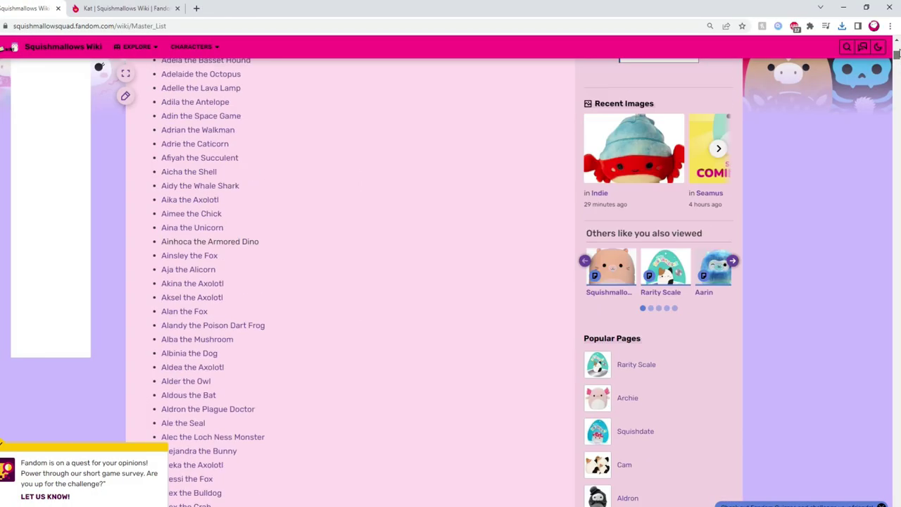
pyautogui.moveTo(897, 51); pyautogui.dragTo(849, 399)
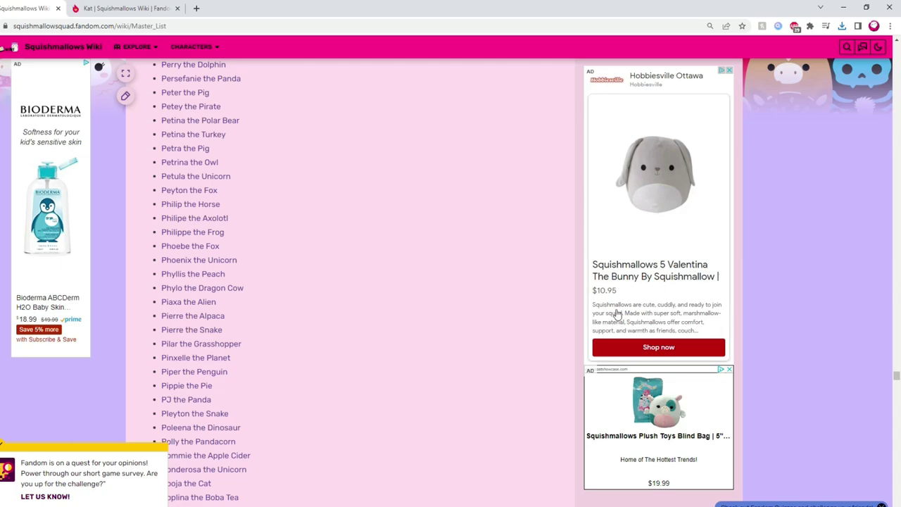
pyautogui.moveTo(160, 219); pyautogui.dragTo(278, 224)
pyautogui.click(278, 224)
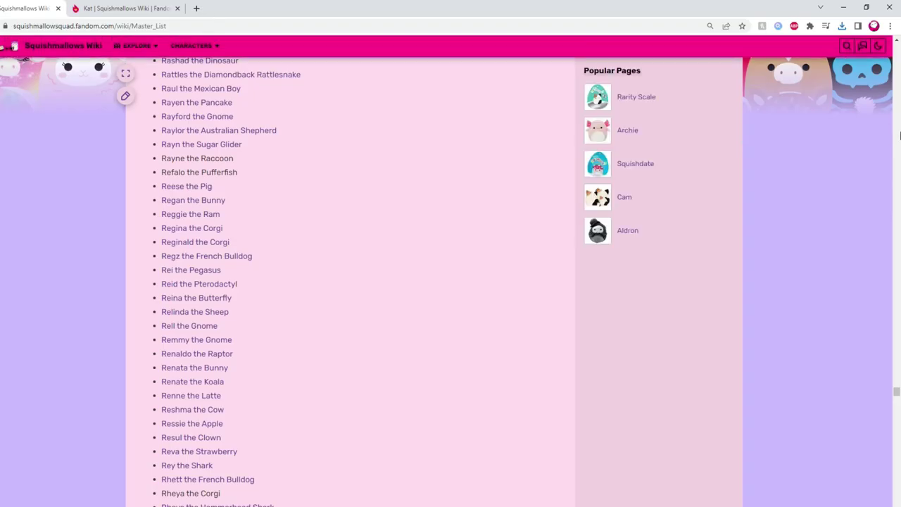
pyautogui.scroll(1, 899, 354)
pyautogui.moveTo(897, 392); pyautogui.dragTo(898, 54)
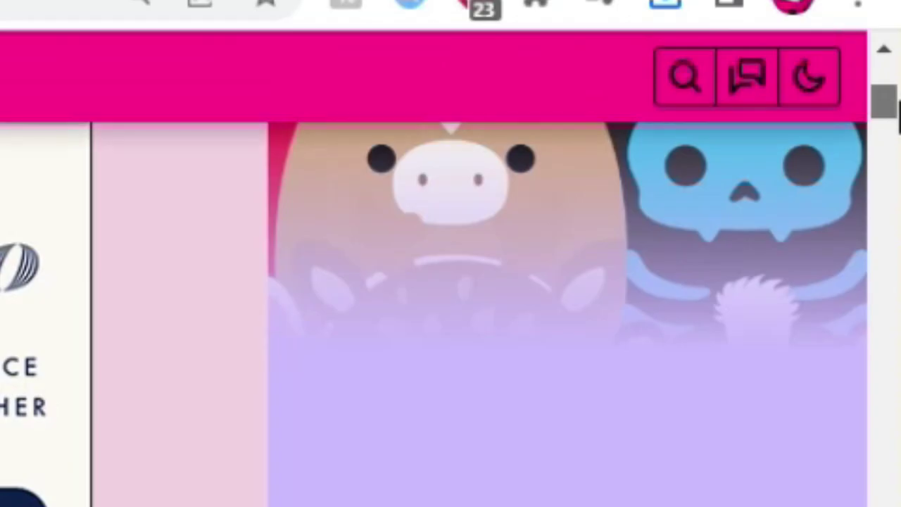
pyautogui.moveTo(898, 54); pyautogui.dragTo(899, 430)
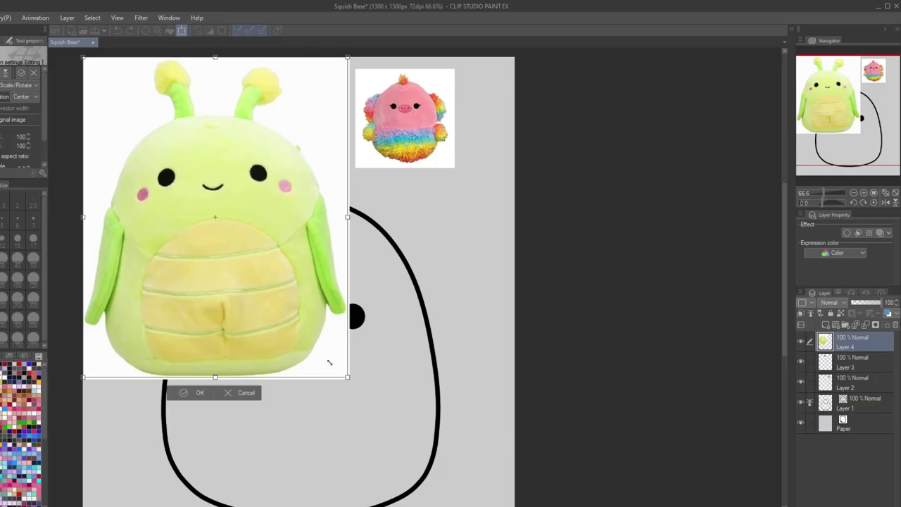
# In Clip Studio Paint, scale the green bug picture down to thumbnail size and move the leopard picture on Layer 3 to the row's left end
pyautogui.moveTo(352, 376)
pyautogui.mouseDown()
pyautogui.moveTo(258, 257)
pyautogui.moveTo(181, 196)
pyautogui.moveTo(152, 126)
pyautogui.moveTo(195, 138)
pyautogui.mouseUp()
pyautogui.press('Return')
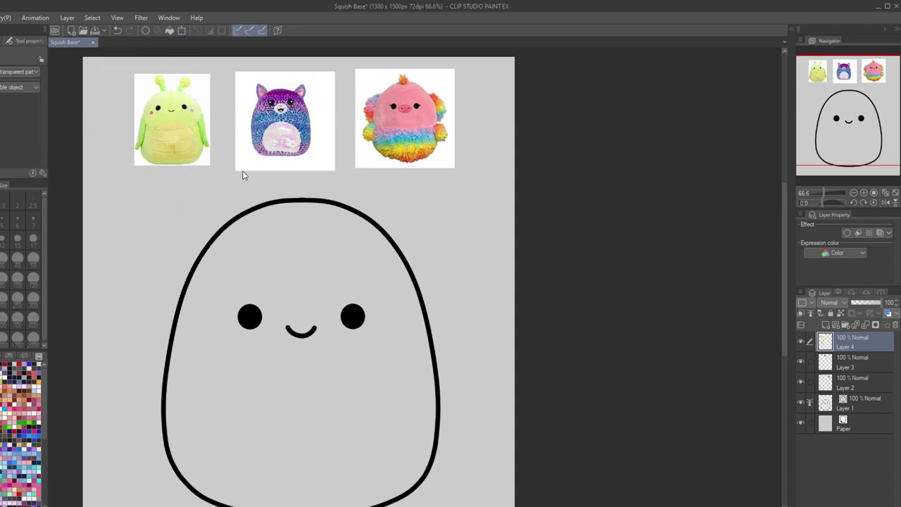
pyautogui.click(872, 362)
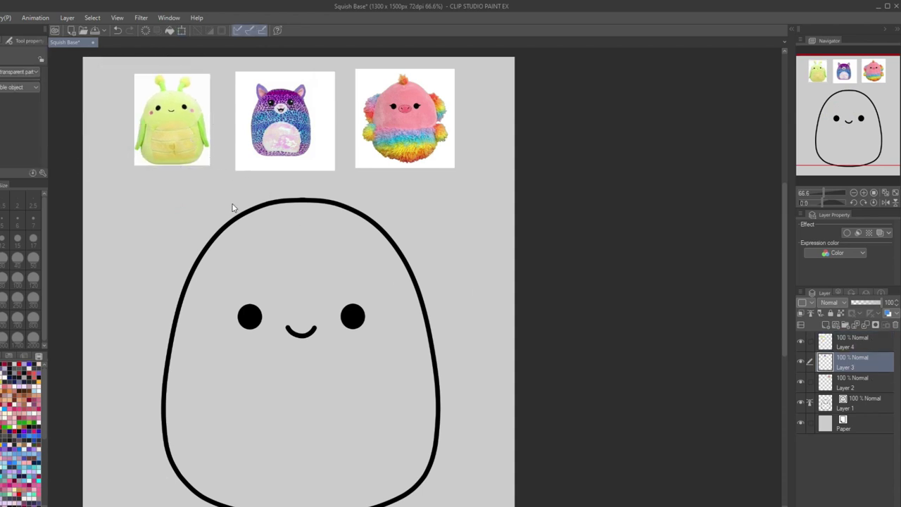
pyautogui.moveTo(233, 208); pyautogui.dragTo(242, 230)
pyautogui.moveTo(262, 165); pyautogui.dragTo(66, 174)
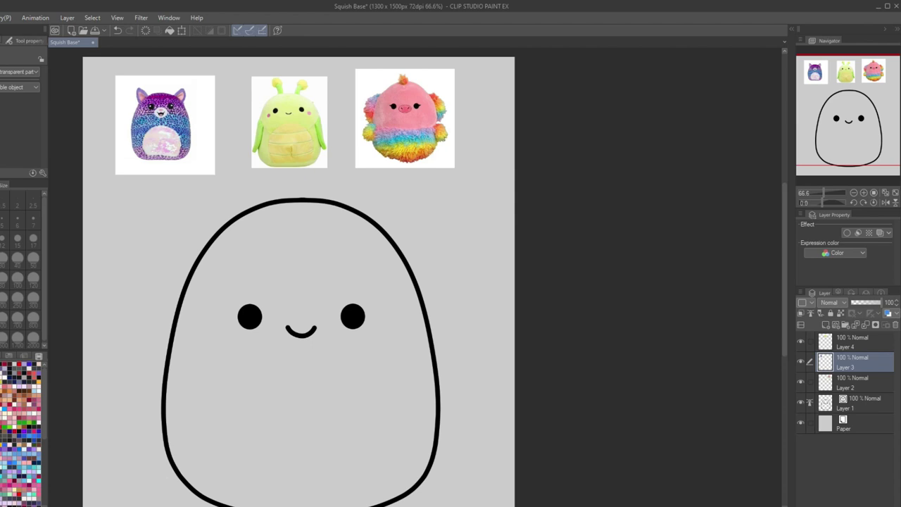
# Draw a curved cat ear on the head's left side and fit a mirrored copy of it onto the right side
pyautogui.press('p')
pyautogui.moveTo(860, 120); pyautogui.dragTo(858, 133)
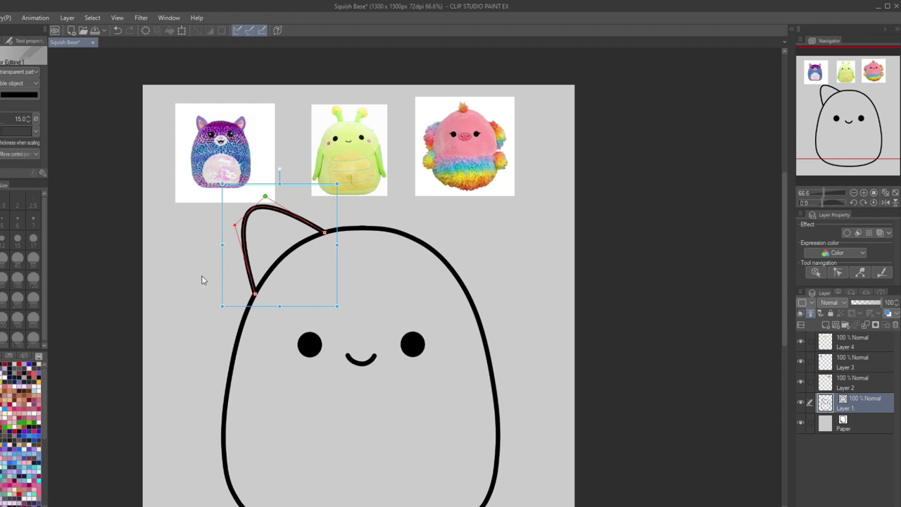
pyautogui.moveTo(223, 243); pyautogui.dragTo(452, 244)
pyautogui.moveTo(394, 213); pyautogui.dragTo(447, 214)
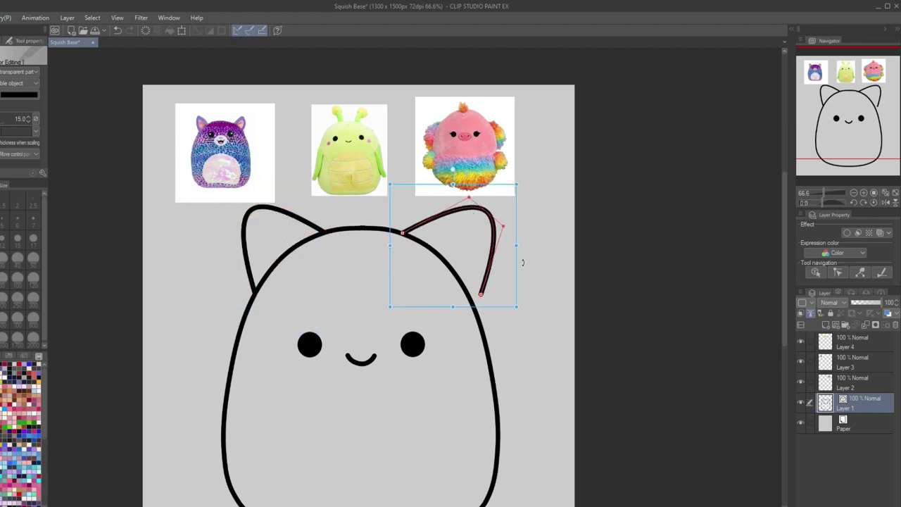
pyautogui.moveTo(519, 245); pyautogui.dragTo(499, 247)
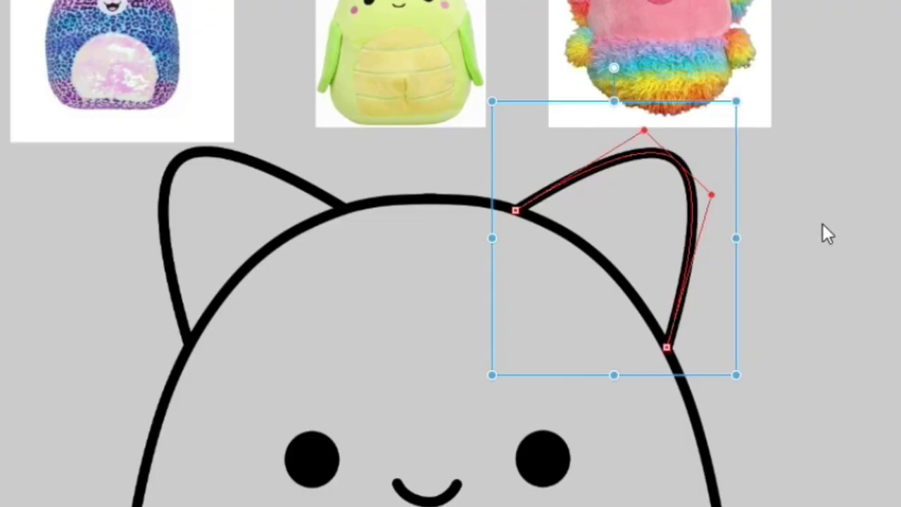
pyautogui.click(644, 191)
pyautogui.moveTo(480, 306); pyautogui.dragTo(486, 316)
# Draw two short parallel antenna stem lines on top of the head beside the left ear
pyautogui.press('u')
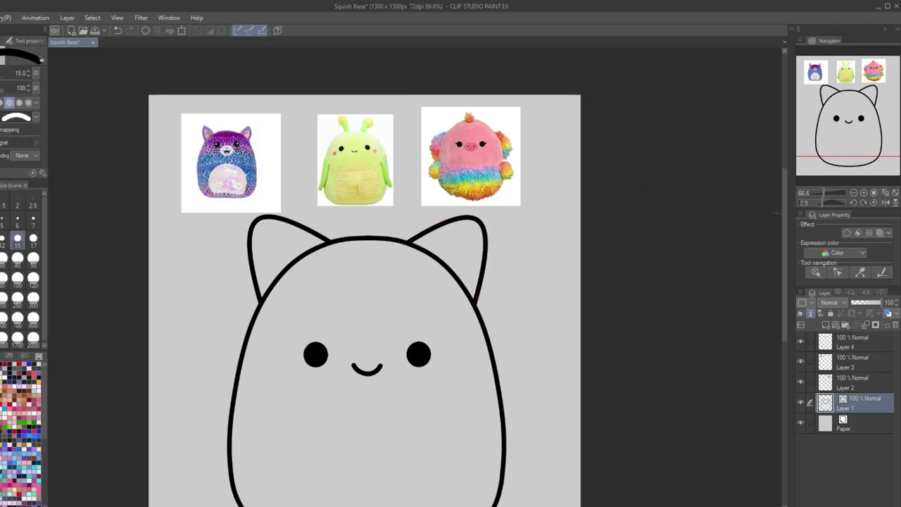
pyautogui.click(864, 118)
pyautogui.moveTo(317, 165); pyautogui.dragTo(309, 128)
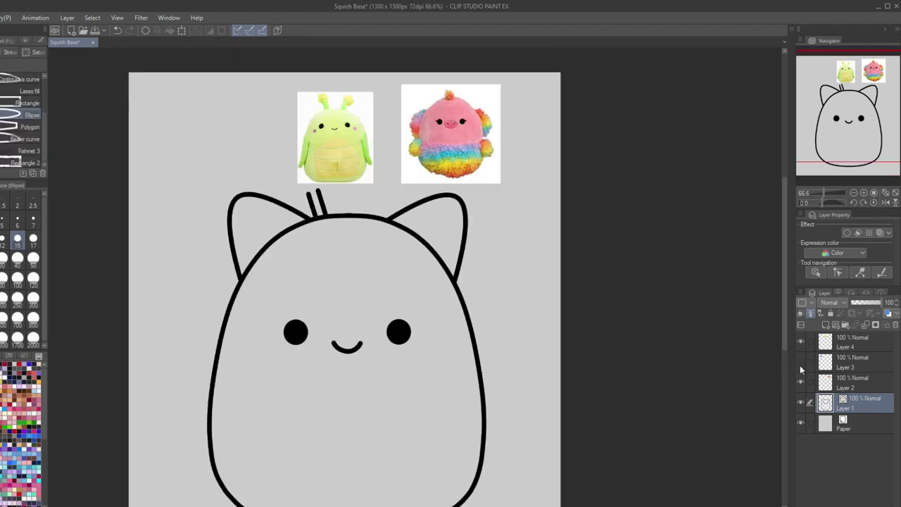
# Hide the reference pictures on Layers 2, 3 and 4 and draw a round tip on the antenna stem
pyautogui.click(800, 366)
pyautogui.click(801, 381)
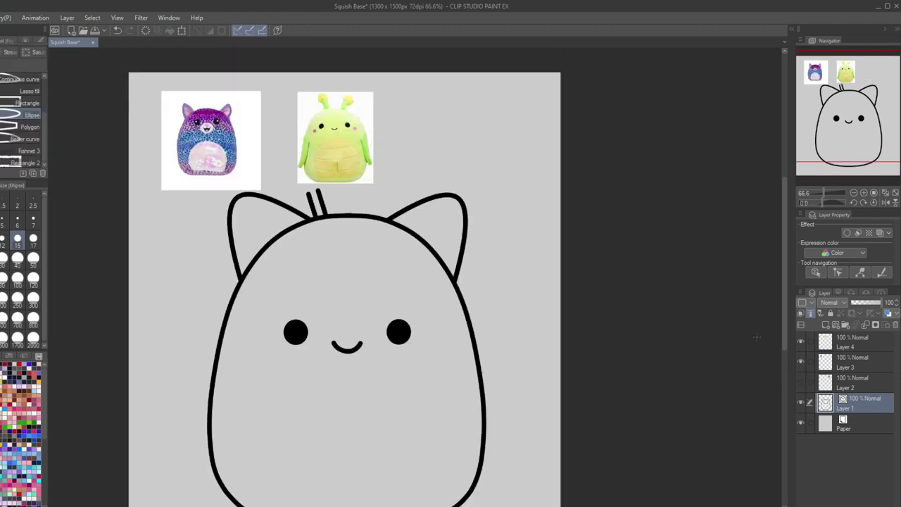
pyautogui.click(801, 341)
pyautogui.click(801, 361)
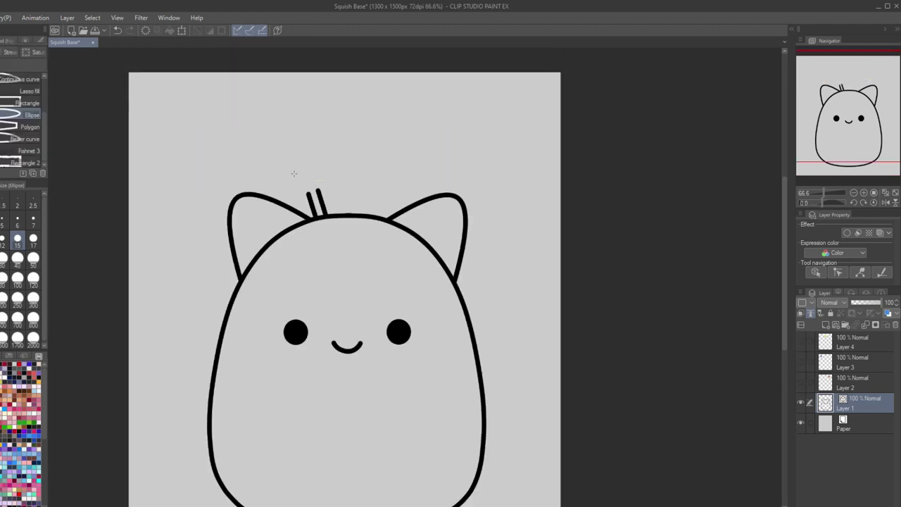
pyautogui.moveTo(285, 163); pyautogui.dragTo(321, 195)
# Make a mirrored copy of the antenna and nudge it rightward until it sits beside the right ear, opposite the first
pyautogui.press('o')
pyautogui.moveTo(338, 132); pyautogui.dragTo(314, 197)
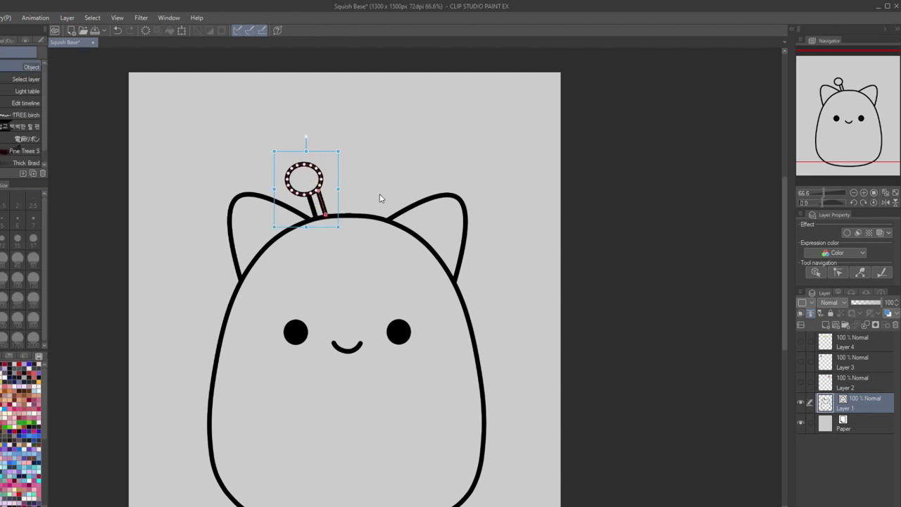
pyautogui.moveTo(366, 127); pyautogui.dragTo(308, 203)
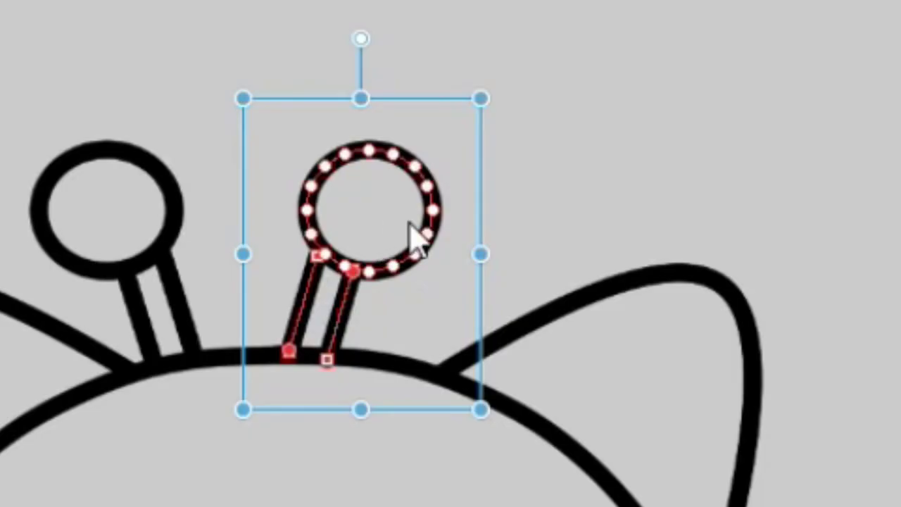
pyautogui.press('Right')
pyautogui.press('Right')
pyautogui.press('Right')
pyautogui.press('Right')
pyautogui.press('Right')
pyautogui.press('Right')
pyautogui.press('Right')
pyautogui.press('Right')
pyautogui.press('Right')
pyautogui.press('Right')
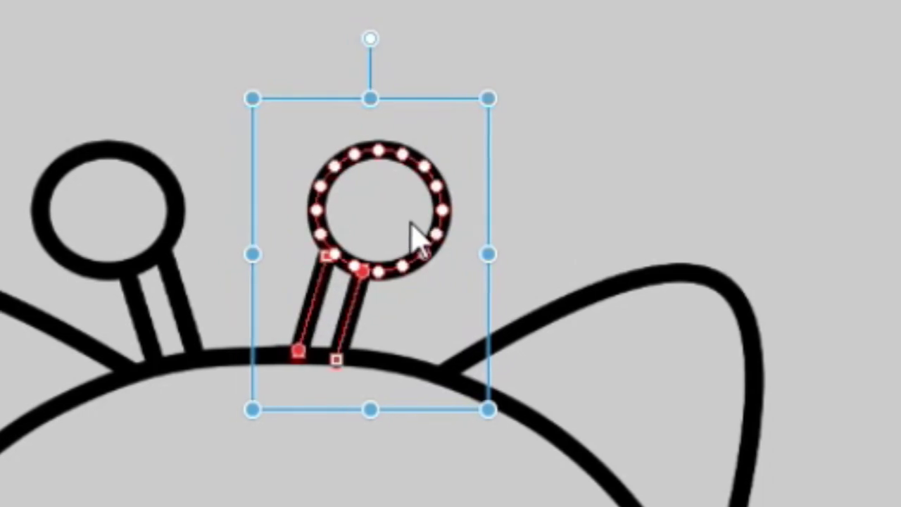
pyautogui.press('Right')
pyautogui.press('Right')
pyautogui.press('Right')
pyautogui.press('Right')
pyautogui.press('Right')
pyautogui.press('Right')
pyautogui.press('Right')
pyautogui.press('Right')
pyautogui.press('Right')
pyautogui.press('Right')
pyautogui.press('Right')
pyautogui.press('Right')
pyautogui.press('Right')
pyautogui.press('Right')
pyautogui.press('Right')
pyautogui.press('Right')
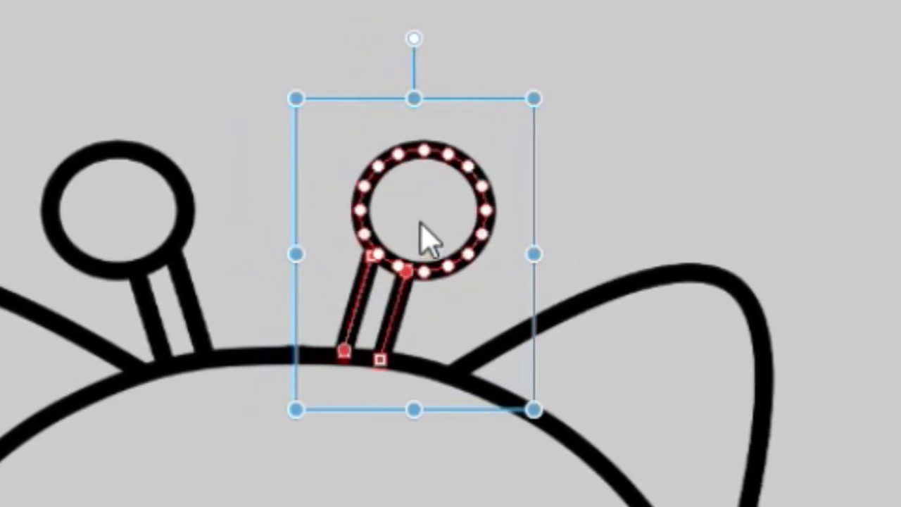
pyautogui.press('Right')
pyautogui.press('Right')
pyautogui.press('Right')
pyautogui.press('Right')
pyautogui.press('Right')
pyautogui.press('Right')
pyautogui.press('Right')
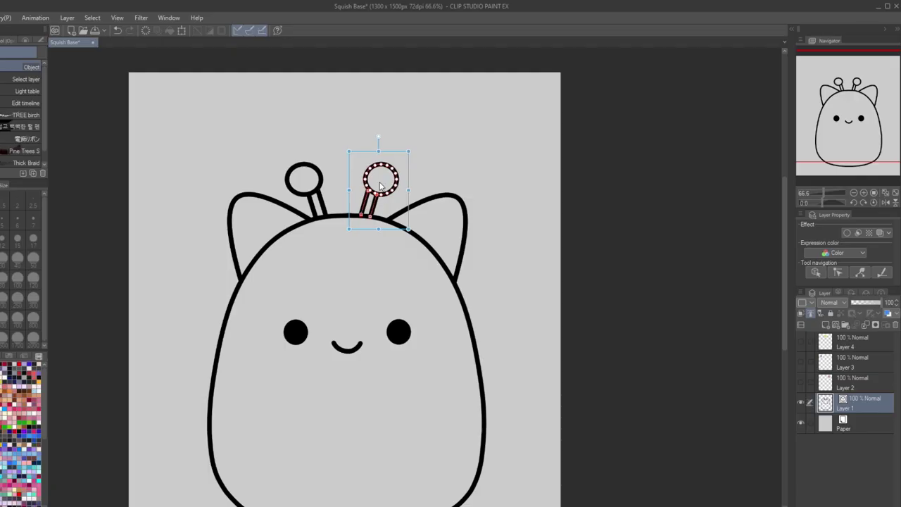
pyautogui.press('Right')
pyautogui.press('Right')
pyautogui.press('Right')
pyautogui.press('Right')
pyautogui.press('Right')
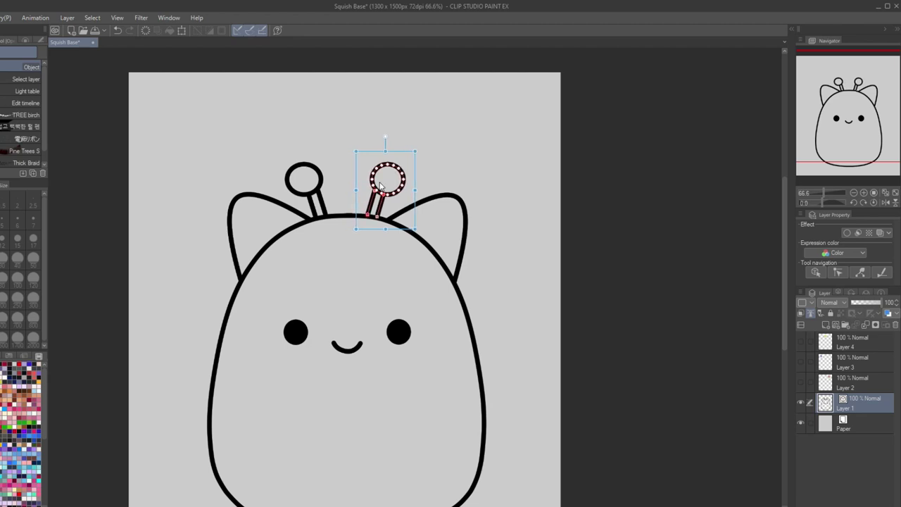
pyautogui.press('Right')
pyautogui.press('Right')
pyautogui.press('Right')
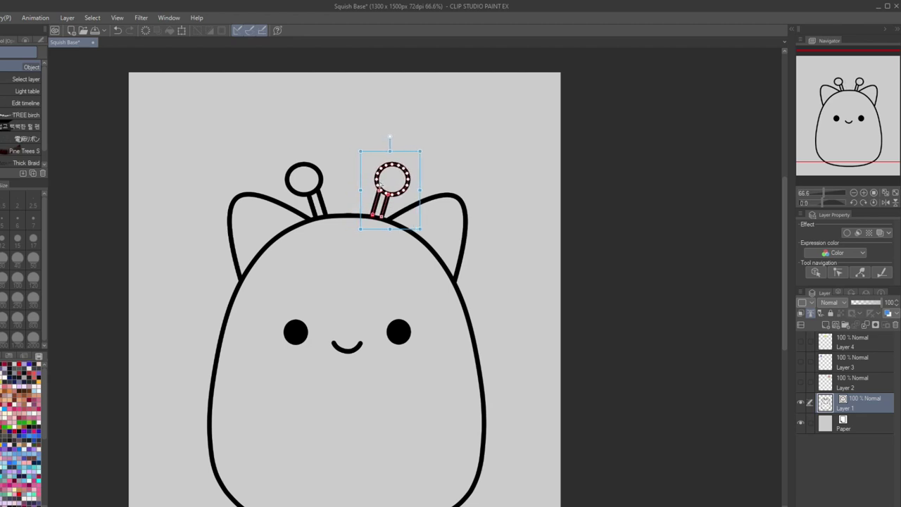
# Move the mirrored copy of the left wing outline across toward the body's right side
pyautogui.click(822, 147)
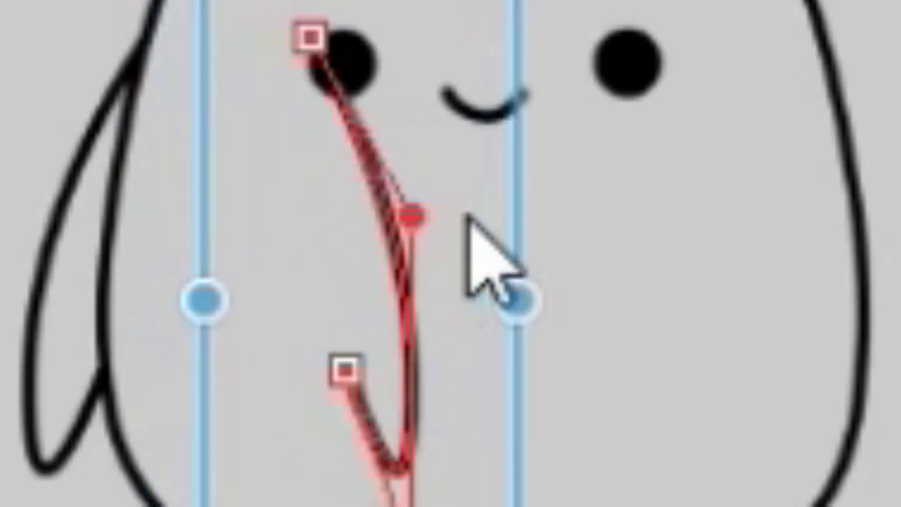
pyautogui.press('Right')
pyautogui.press('Right')
pyautogui.press('Right')
pyautogui.press('Right')
pyautogui.press('Right')
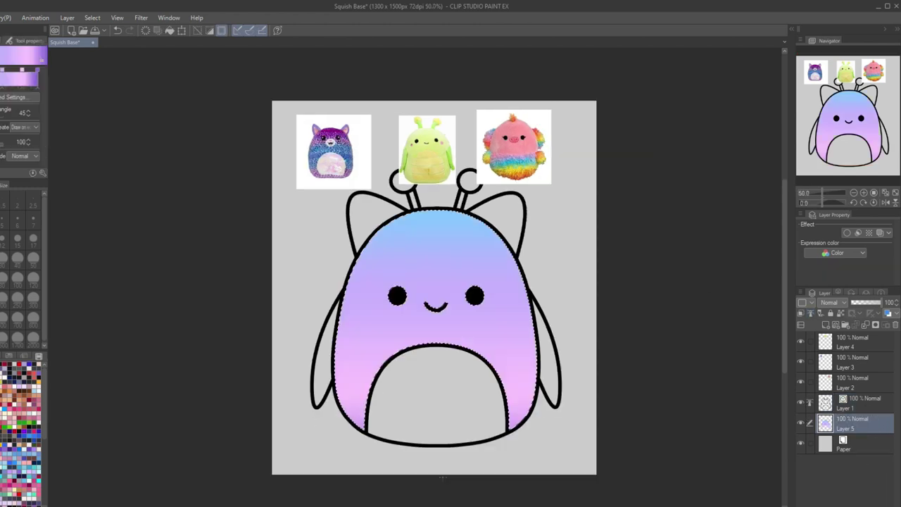
# Undo the body's gradient and redraw it vertically, running from blue at the top of the head to pink at the base
pyautogui.hotkey('ctrl', 'z')
pyautogui.moveTo(442, 485); pyautogui.dragTo(429, 143)
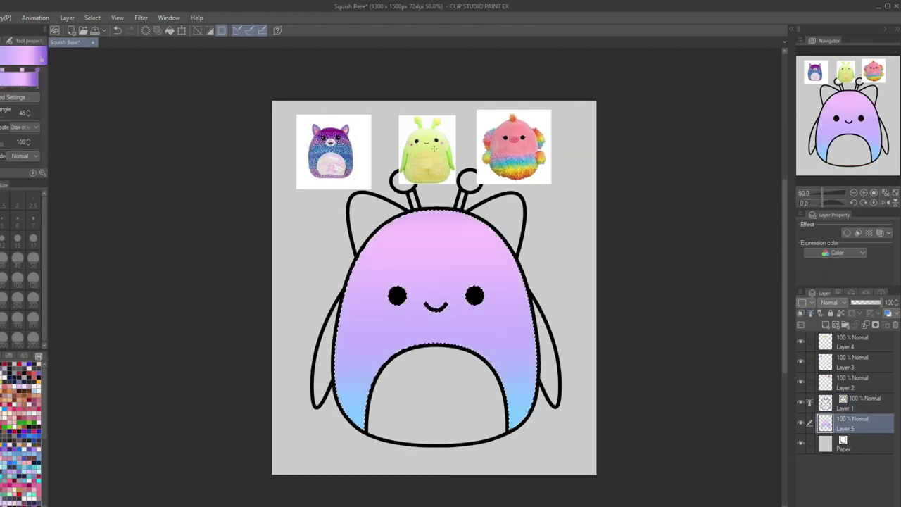
pyautogui.hotkey('ctrl', 'z')
pyautogui.moveTo(427, 186); pyautogui.dragTo(429, 476)
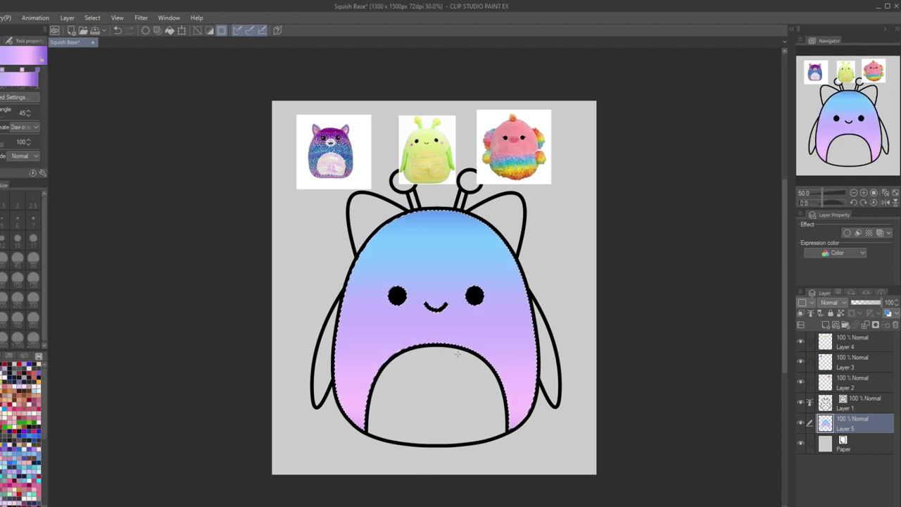
# Fill the outer ears with lavender and the inner ears with pink on Layer 5
pyautogui.rightClick(257, 311)
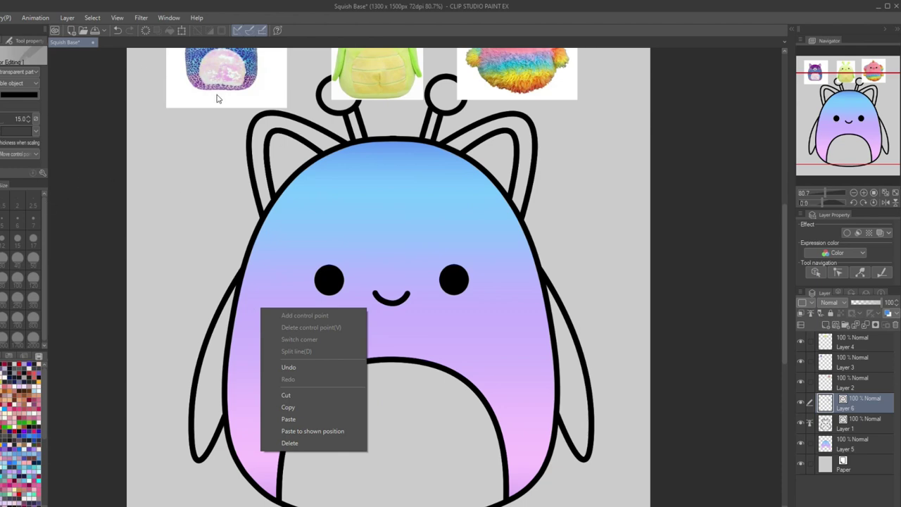
pyautogui.press('Escape')
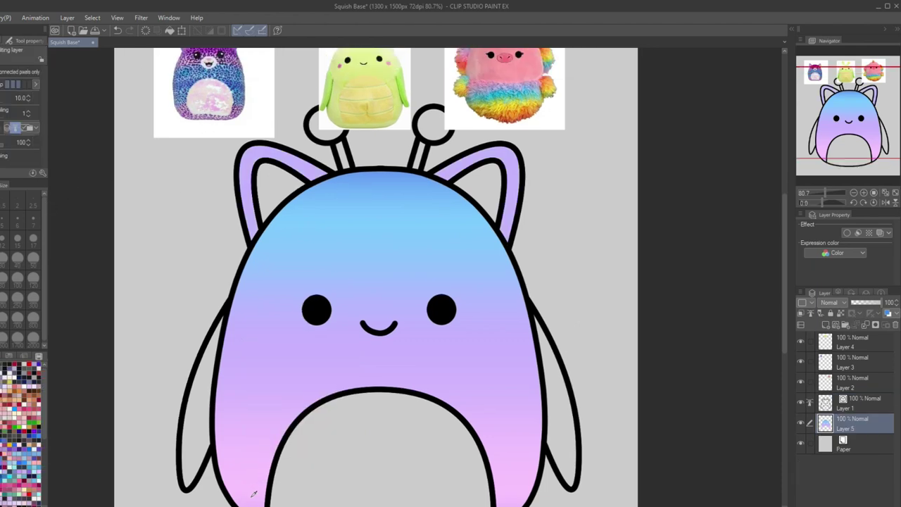
pyautogui.scroll(-3, 727, 213)
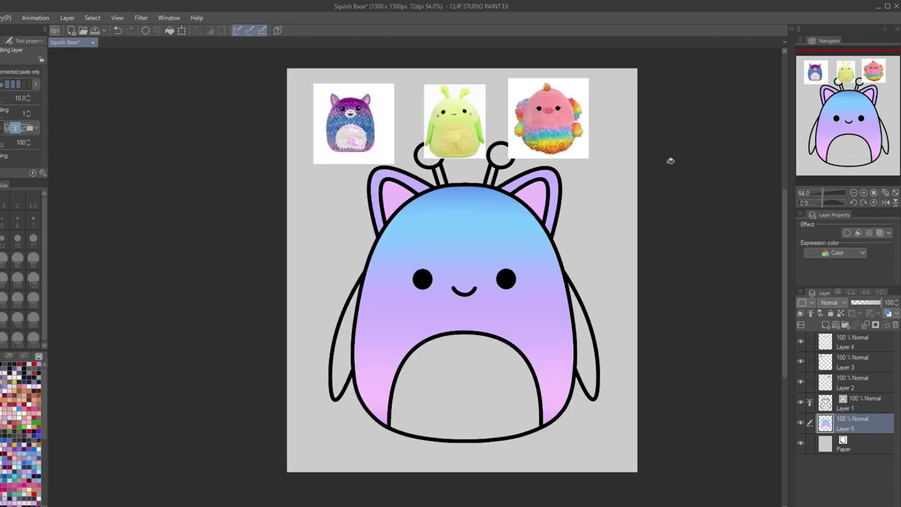
# Add a new empty raster layer directly above Layer 5 for colouring the belly and wings
pyautogui.moveTo(592, 134); pyautogui.dragTo(549, 132)
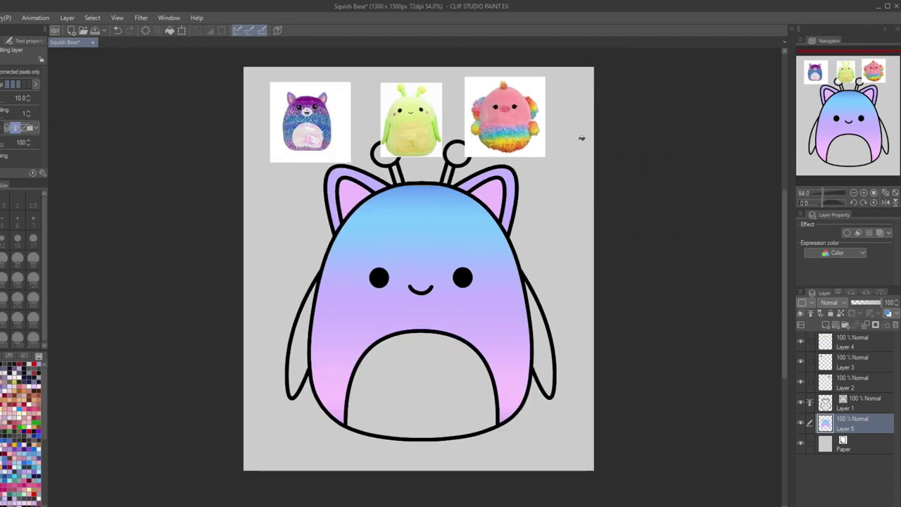
pyautogui.scroll(3, 469, 179)
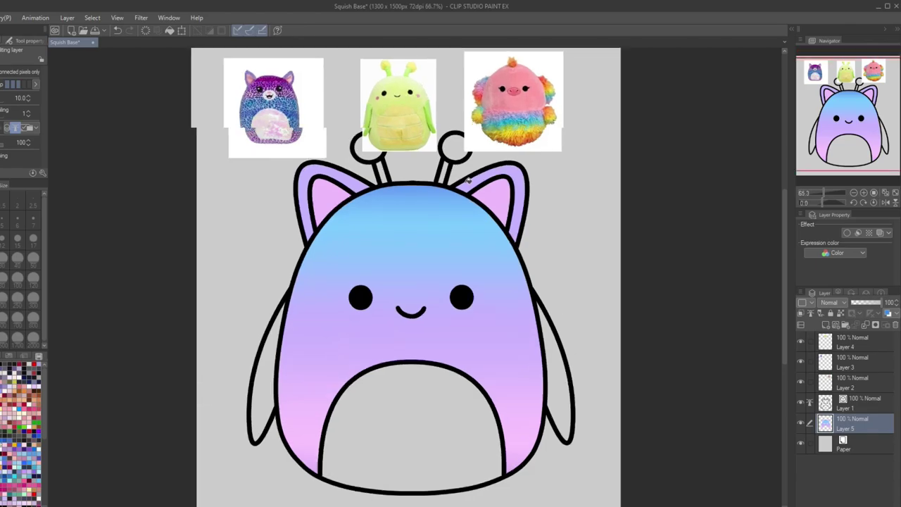
pyautogui.moveTo(470, 179); pyautogui.dragTo(432, 196)
pyautogui.click(826, 325)
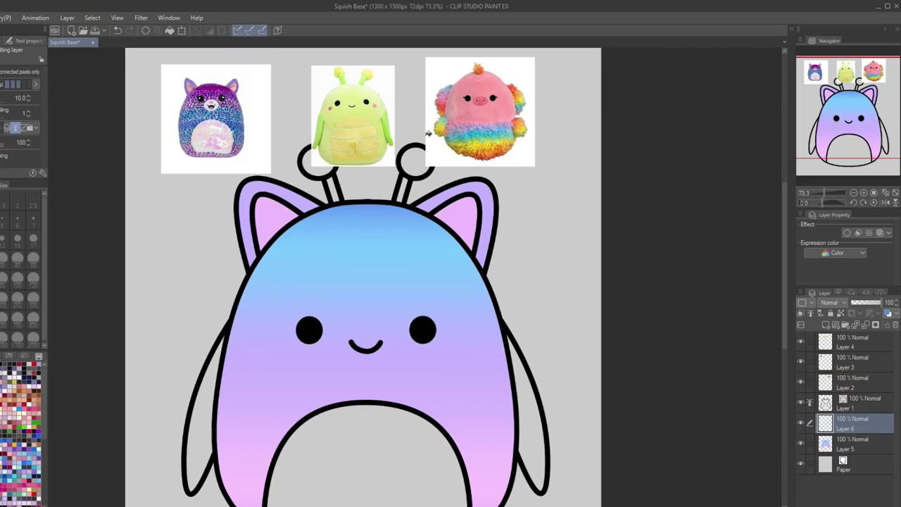
pyautogui.moveTo(219, 346); pyautogui.dragTo(201, 328)
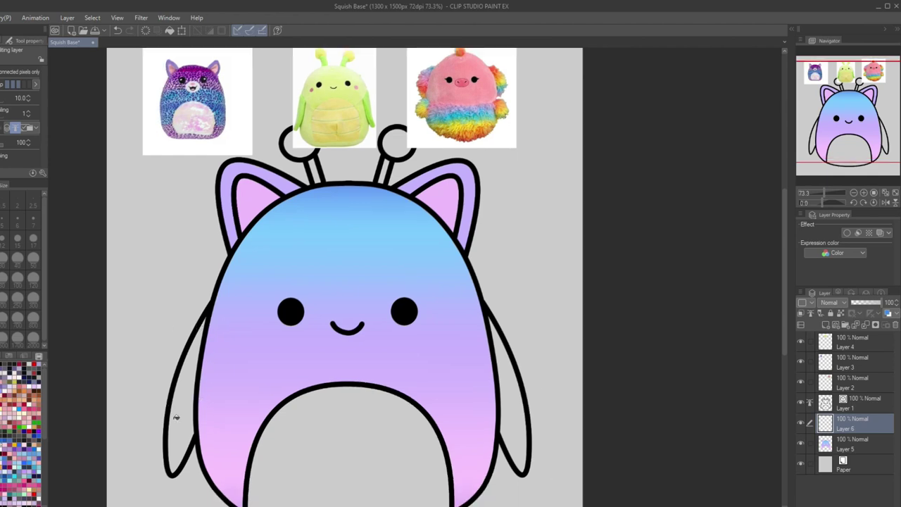
pyautogui.scroll(-5, 350, 276)
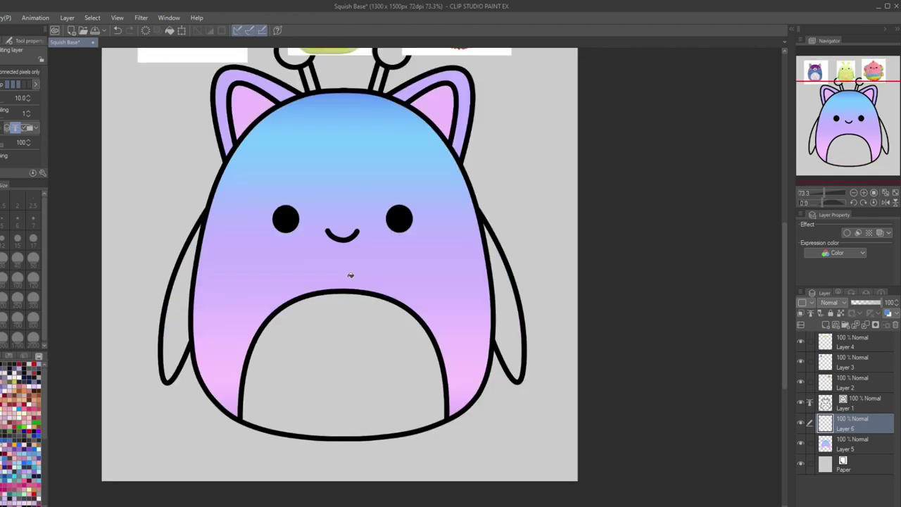
pyautogui.moveTo(877, 143); pyautogui.dragTo(870, 146)
# On a new vector layer above Layer 1, replace the smooth belly, wing and antenna-tip outlines with fluffy black lines at brush size 15
pyautogui.click(855, 407)
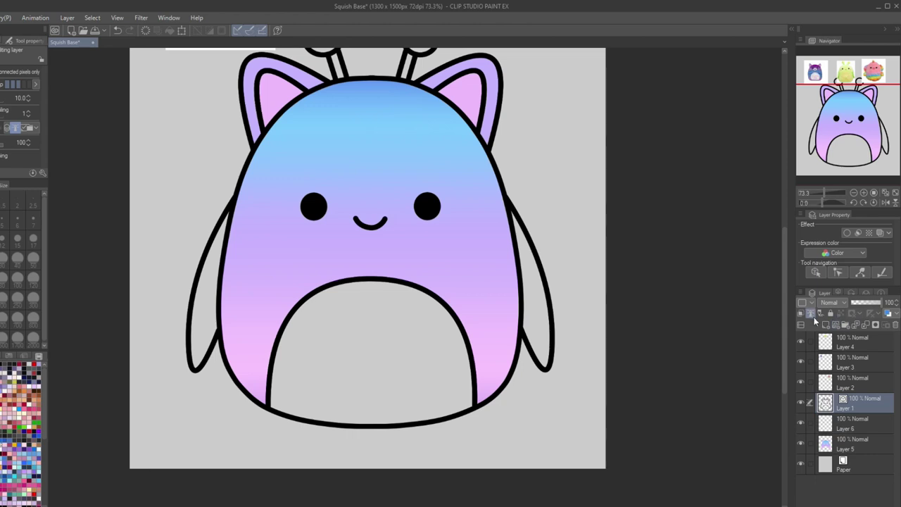
pyautogui.click(836, 326)
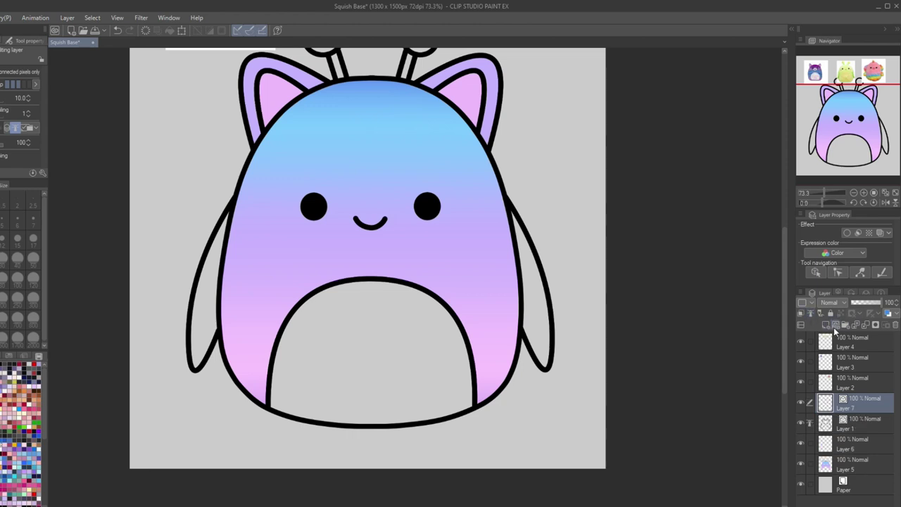
pyautogui.click(0, 166)
pyautogui.click(20, 243)
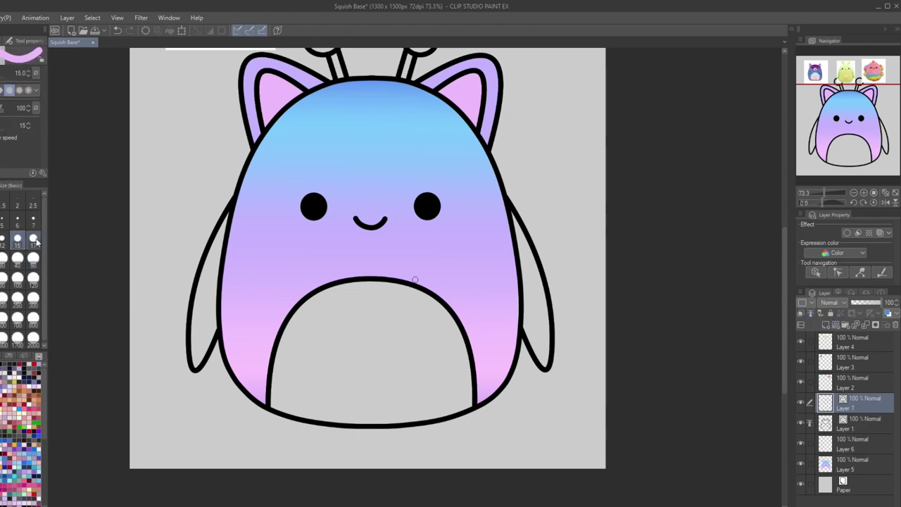
pyautogui.press('x')
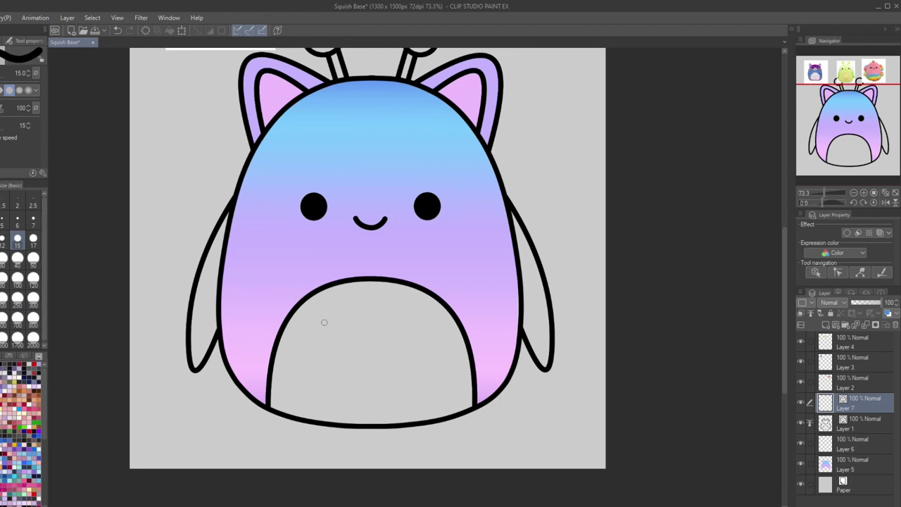
pyautogui.moveTo(840, 130); pyautogui.dragTo(845, 87)
pyautogui.moveTo(800, 342); pyautogui.dragTo(801, 383)
pyautogui.moveTo(862, 103); pyautogui.dragTo(855, 100)
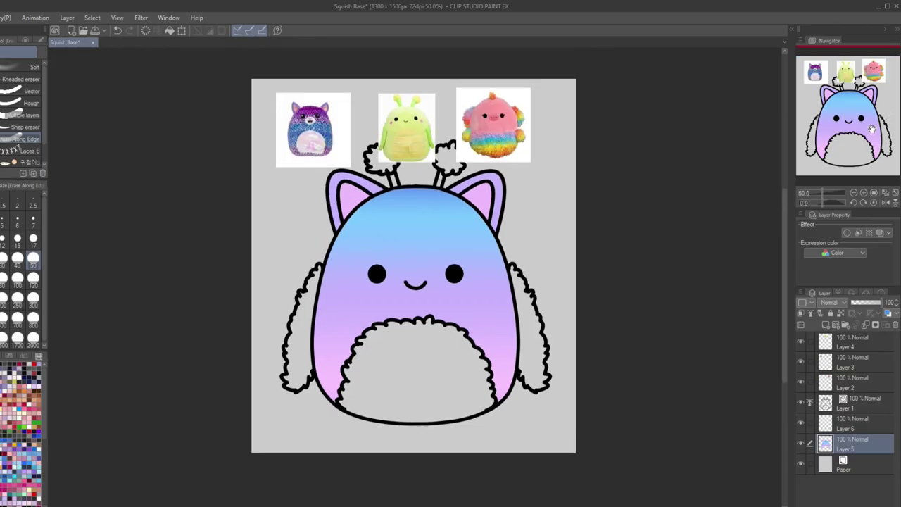
# Select the areas inside the fluffy belly, wings and antenna tips for painting on Layer 6, with the reference images hidden
pyautogui.click(861, 424)
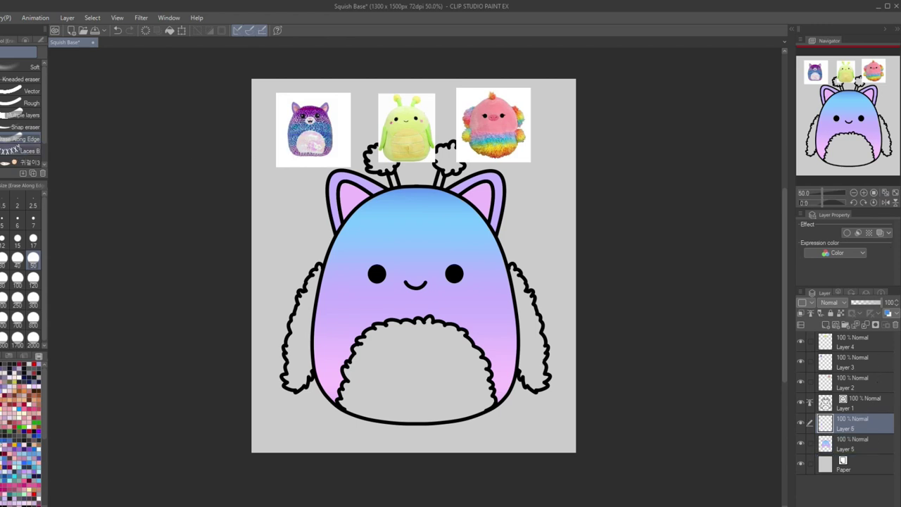
pyautogui.press('g')
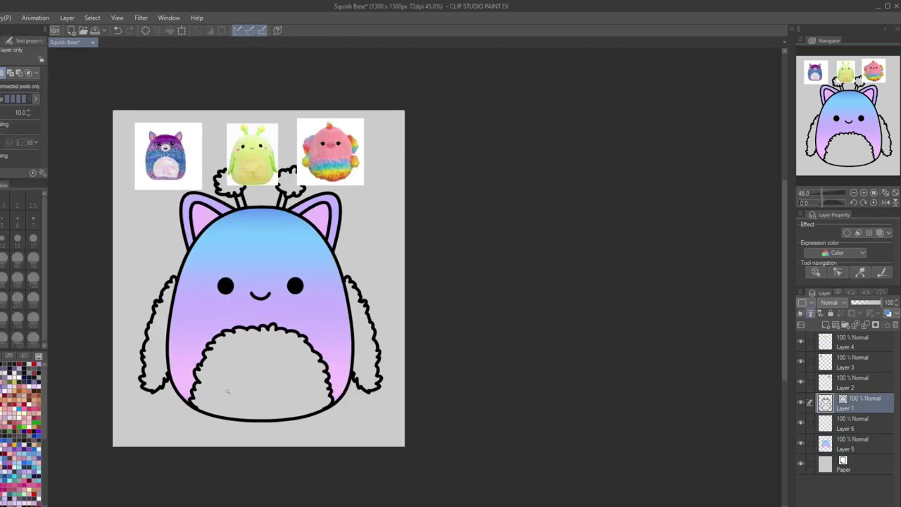
pyautogui.click(265, 363)
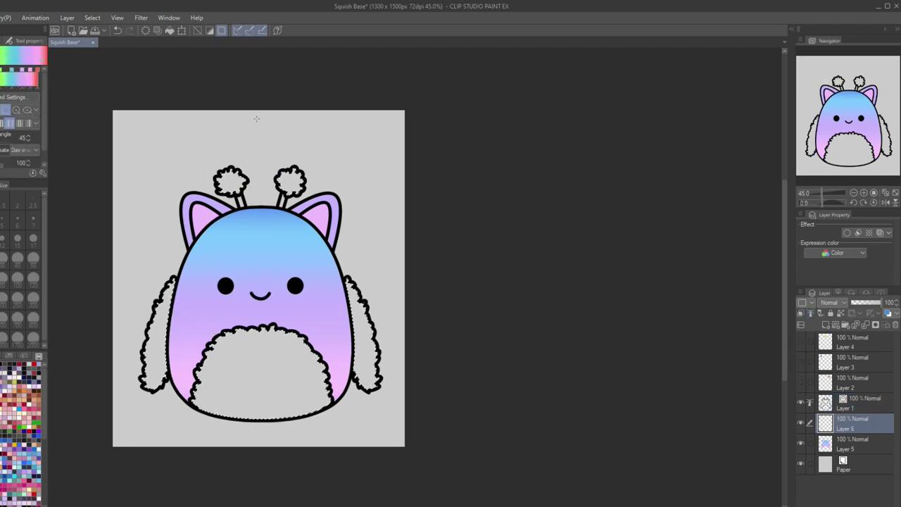
pyautogui.moveTo(261, 112); pyautogui.dragTo(266, 493)
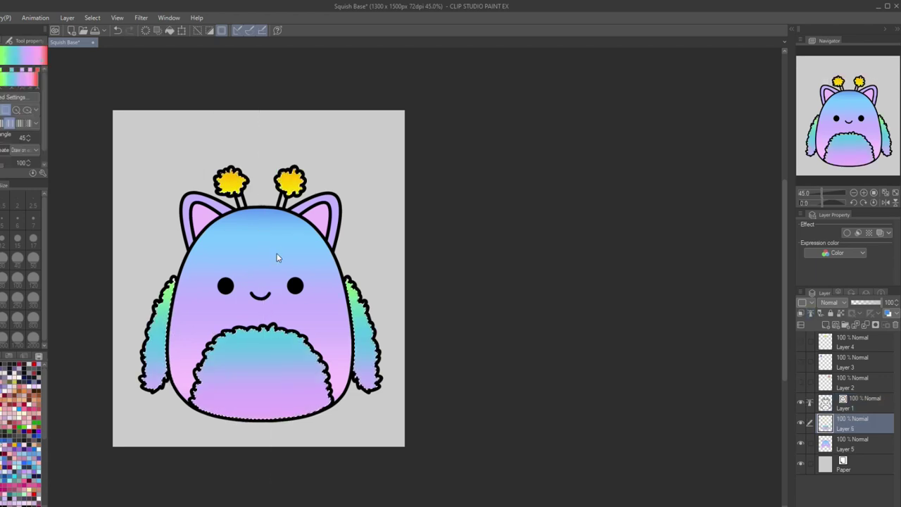
pyautogui.hotkey('ctrl', 'z')
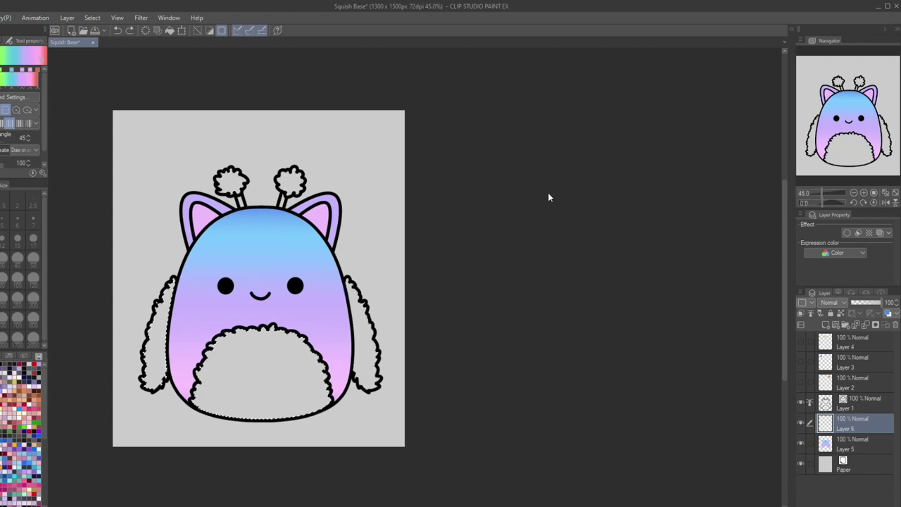
pyautogui.moveTo(255, 258); pyautogui.dragTo(258, 493)
pyautogui.hotkey('ctrl', 'z')
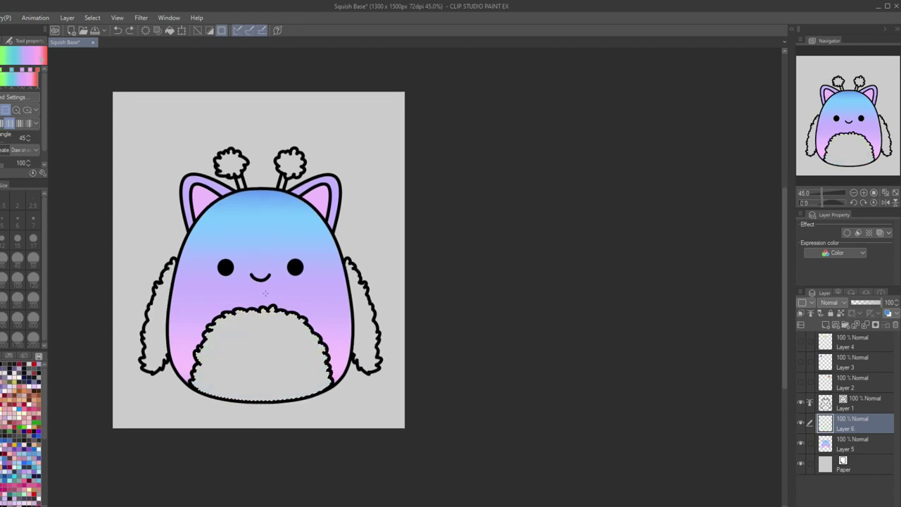
# Fill the fluffy parts on Layer 6 with rainbow gradients, running the belly's vertically from pink at its upper edge to orange at its base
pyautogui.moveTo(263, 295); pyautogui.dragTo(265, 428)
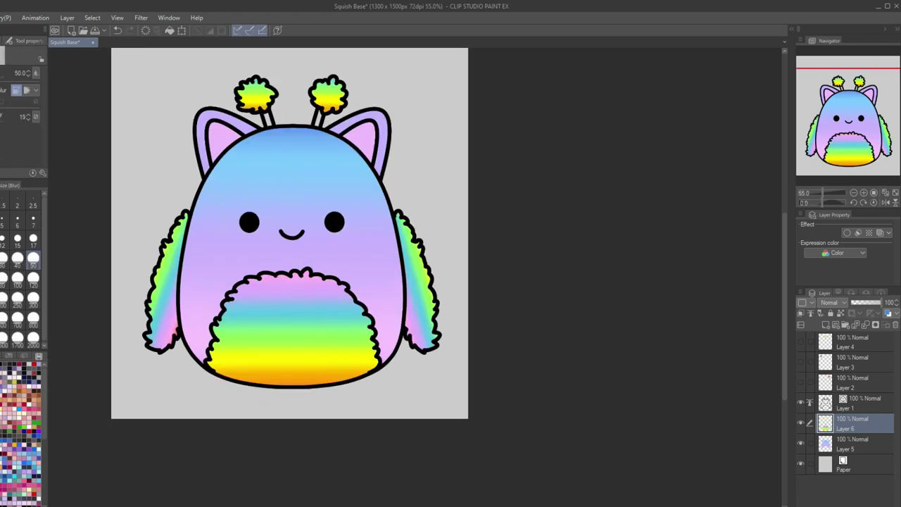
pyautogui.scroll(-2, 110, 145)
pyautogui.click(2, 41)
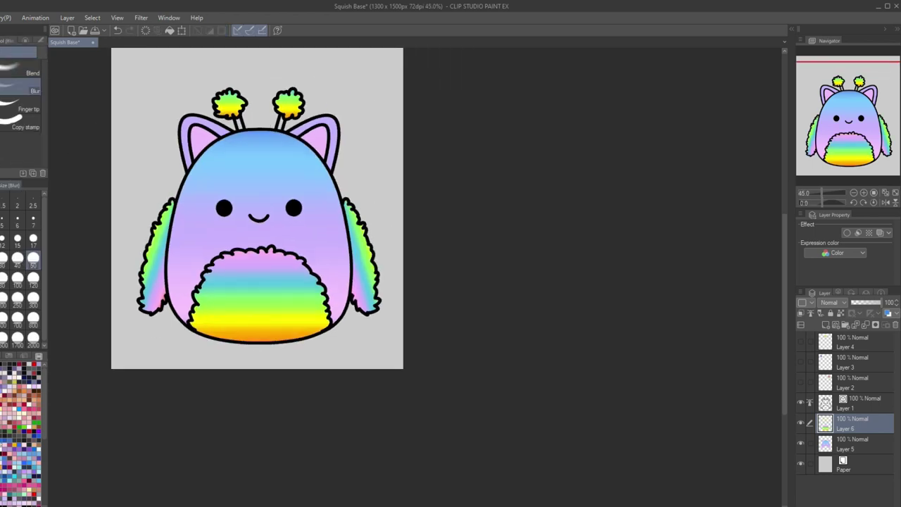
pyautogui.click(864, 193)
pyautogui.click(863, 193)
pyautogui.click(864, 193)
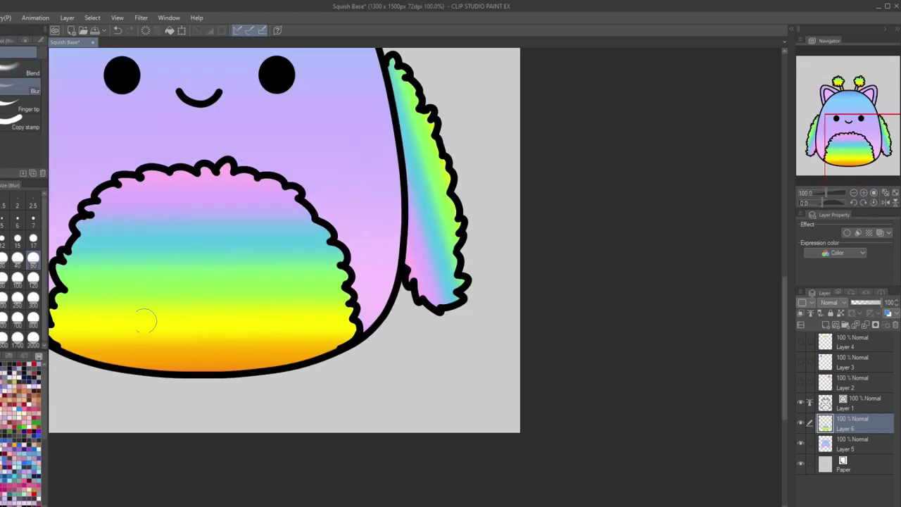
# Fill both antenna stalks with orange and outline a small oval cheek below each eye on a new vector layer
pyautogui.hotkey('ctrl', '0')
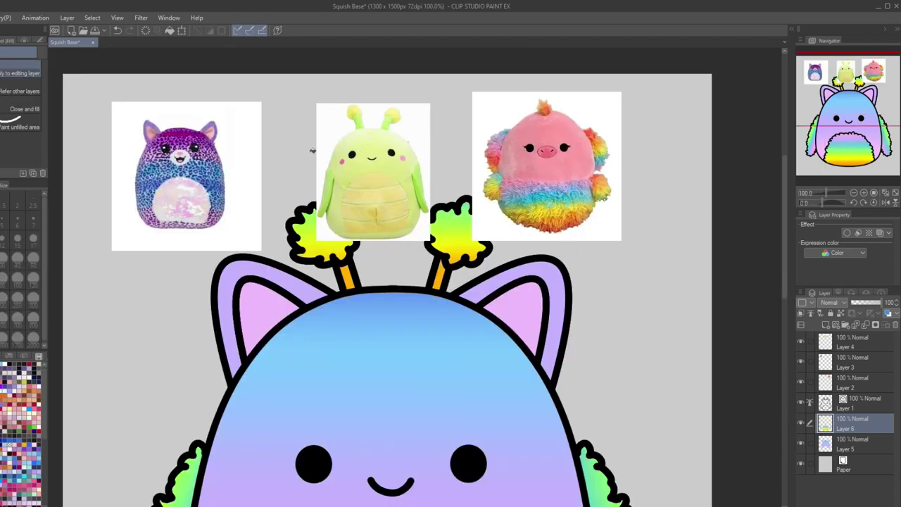
pyautogui.moveTo(867, 106); pyautogui.dragTo(855, 129)
pyautogui.press('u')
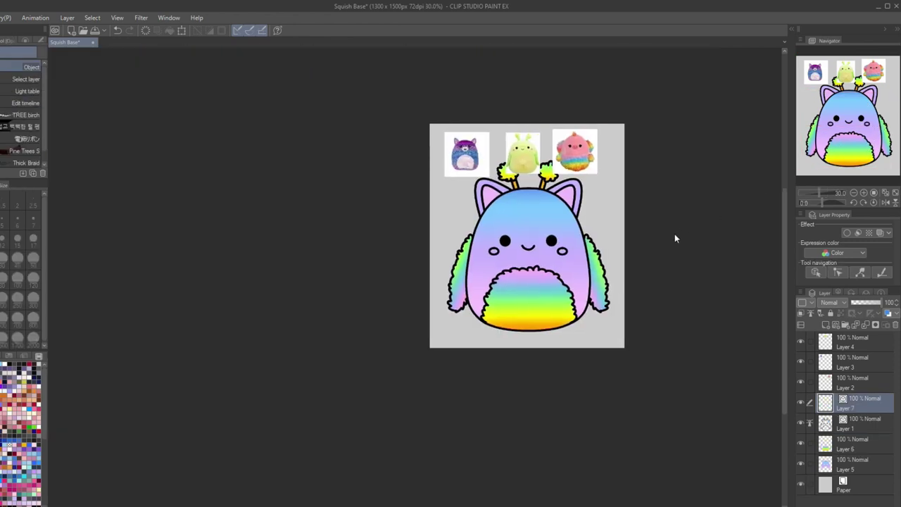
# Compare the drawing with the three reference photos, looking closely at the leopard-print cat
pyautogui.scroll(3, 642, 261)
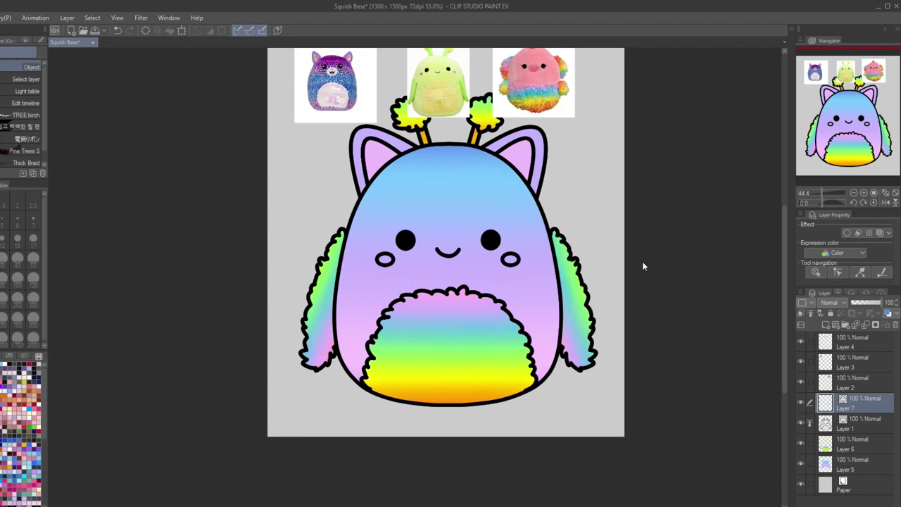
pyautogui.scroll(3, 392, 146)
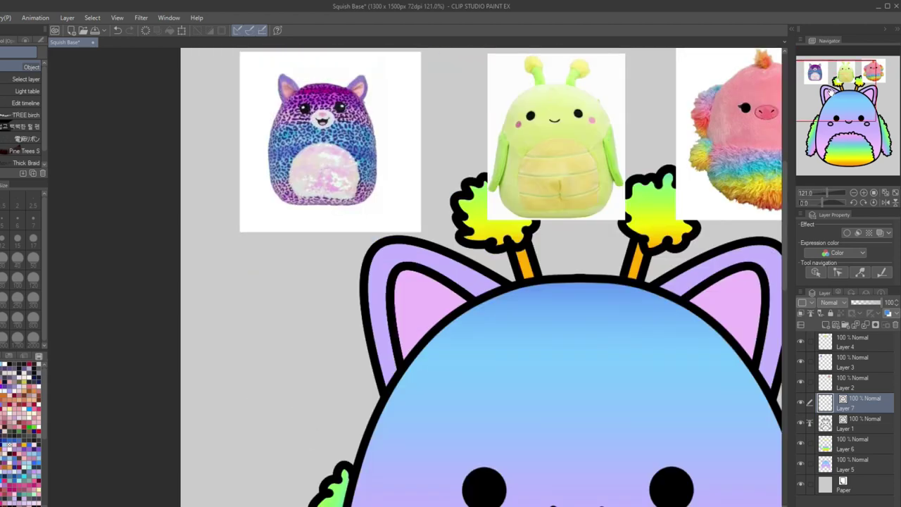
pyautogui.scroll(-3, 569, 204)
pyautogui.moveTo(858, 153); pyautogui.dragTo(859, 136)
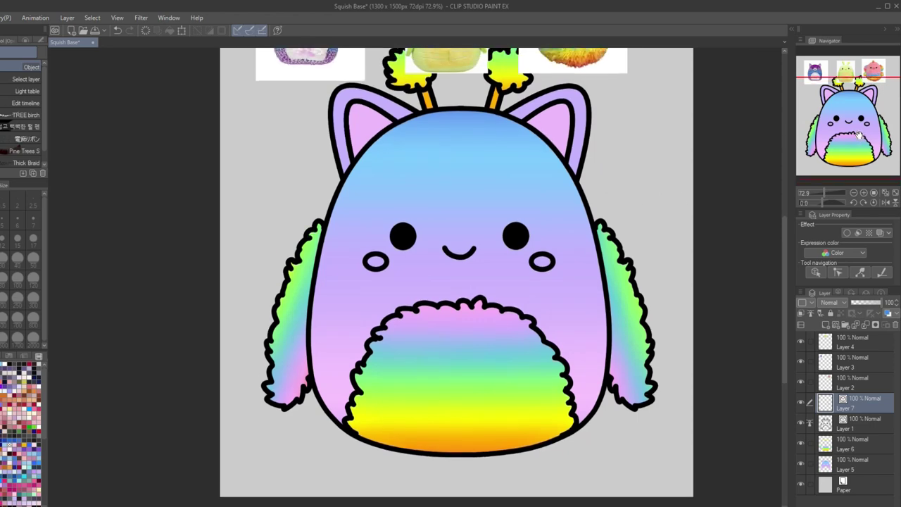
pyautogui.scroll(-3, 703, 202)
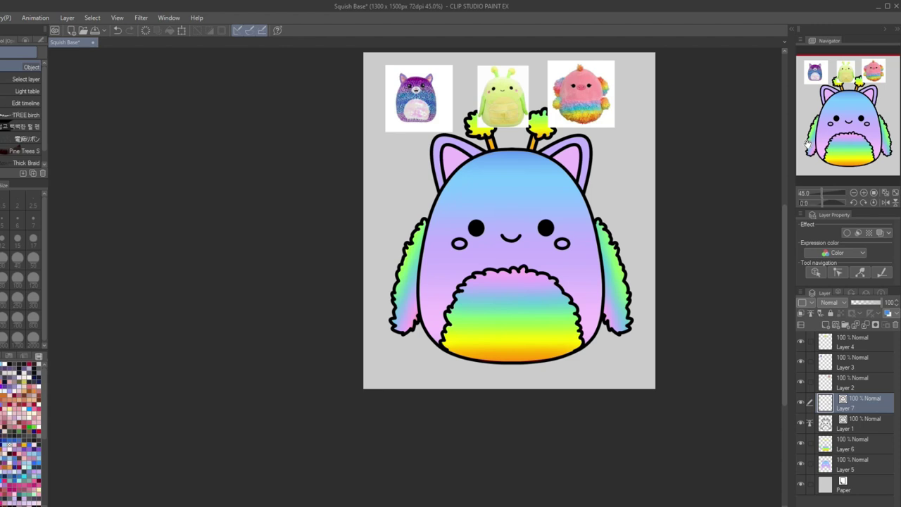
pyautogui.scroll(3, 540, 242)
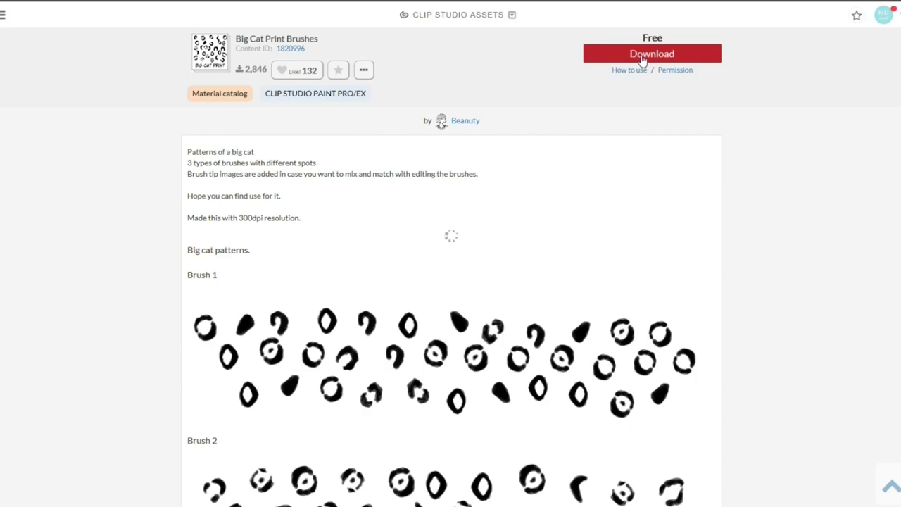
# Download the free Big Cat Print Brushes from Clip Studio Assets and cover the body with leopard spots on a 20% Multiply layer
pyautogui.click(642, 57)
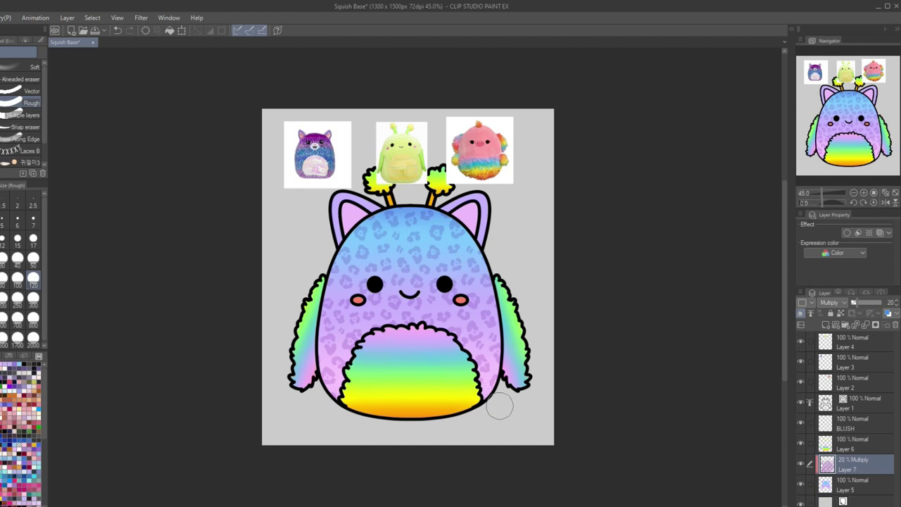
# Recolour the line art to match each part's fill and surround the whole character with a white outline
pyautogui.scroll(3, 500, 407)
pyautogui.moveTo(873, 142); pyautogui.dragTo(843, 132)
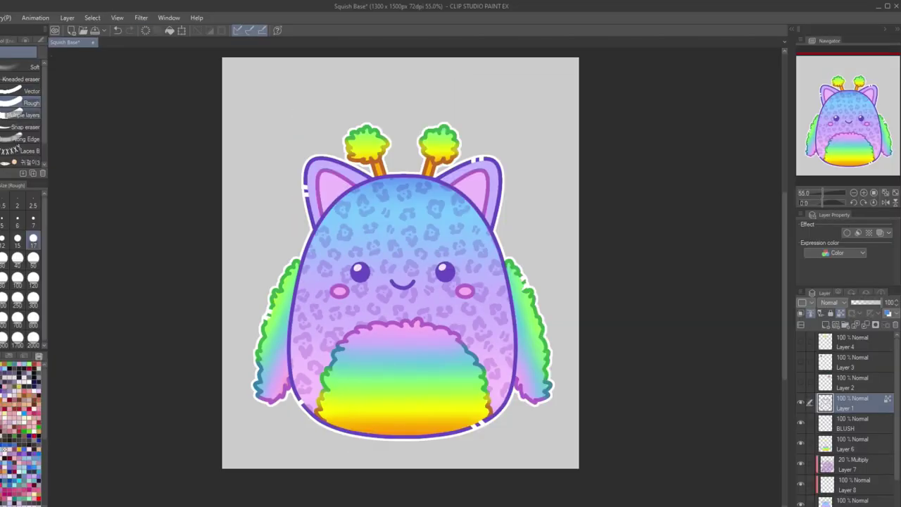
# Letter DOOT in white with a lavender outline above the antennae and move it rightward to centre it over the head
pyautogui.press('p')
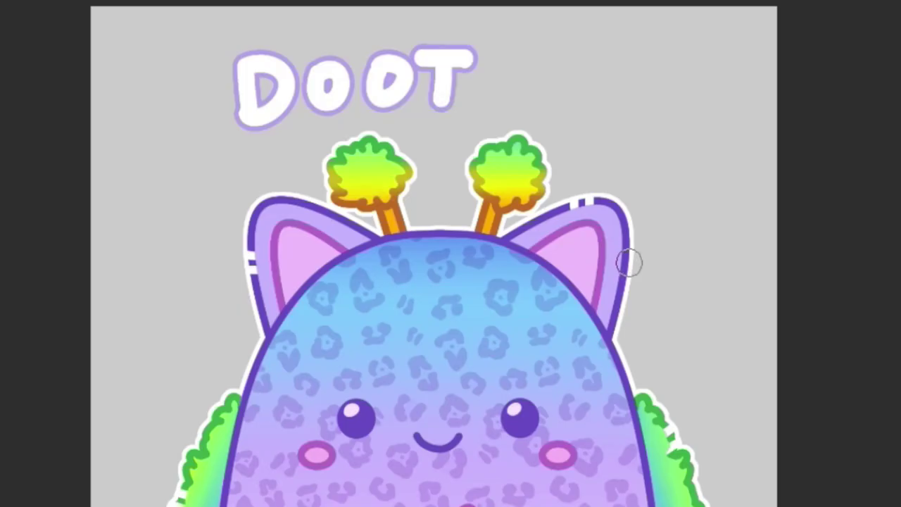
pyautogui.press('k')
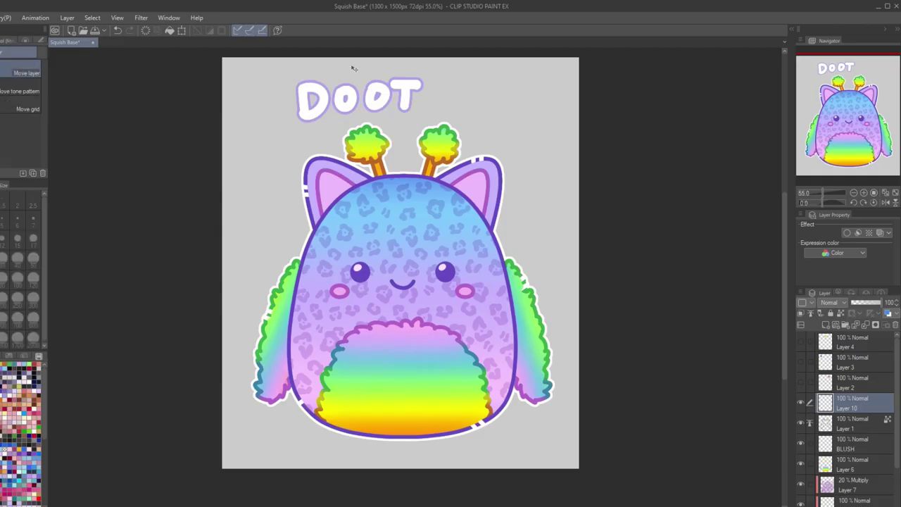
pyautogui.moveTo(433, 122); pyautogui.dragTo(474, 119)
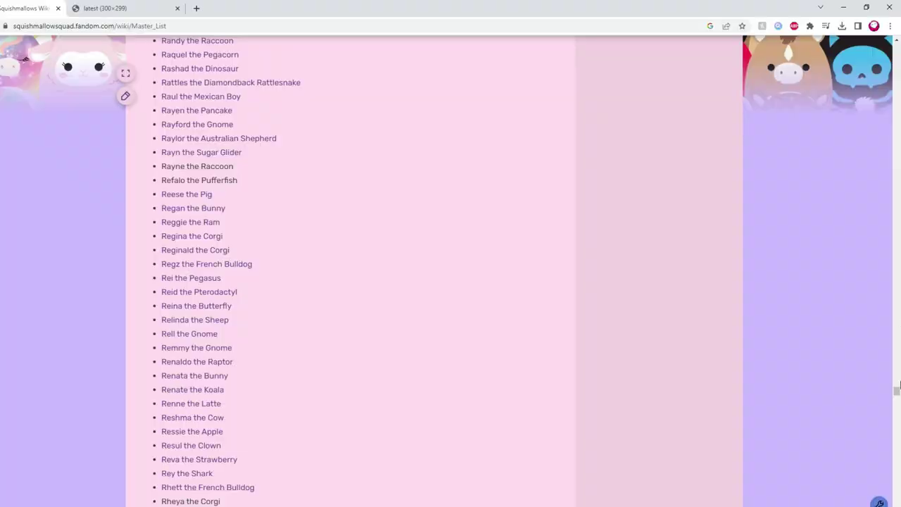
# Switch to the Squishmallows Wiki Master List and open the page of Faisah the Pegasus from the F section
pyautogui.moveTo(897, 392); pyautogui.dragTo(897, 48)
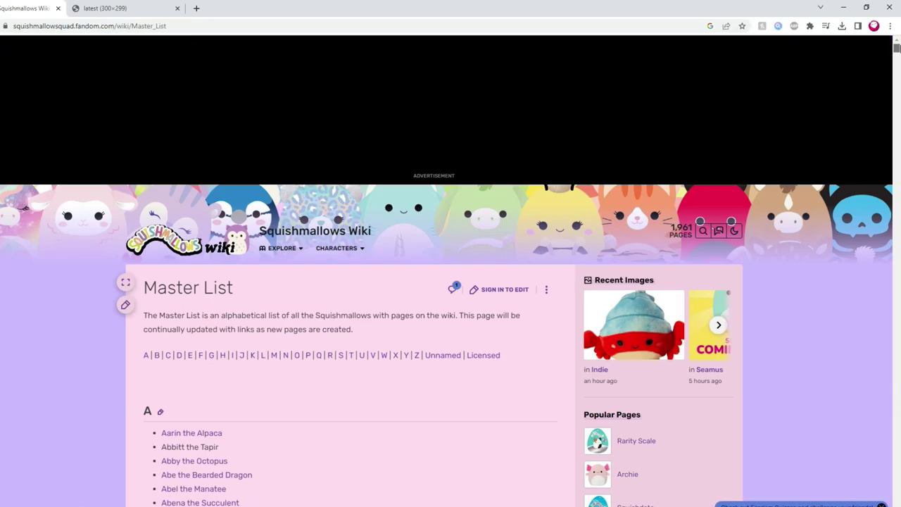
pyautogui.moveTo(897, 47); pyautogui.dragTo(899, 163)
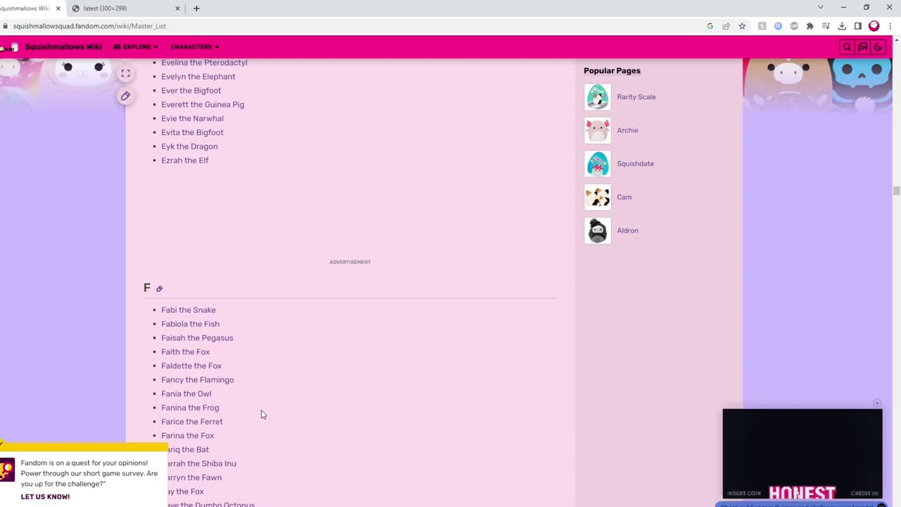
pyautogui.click(215, 339)
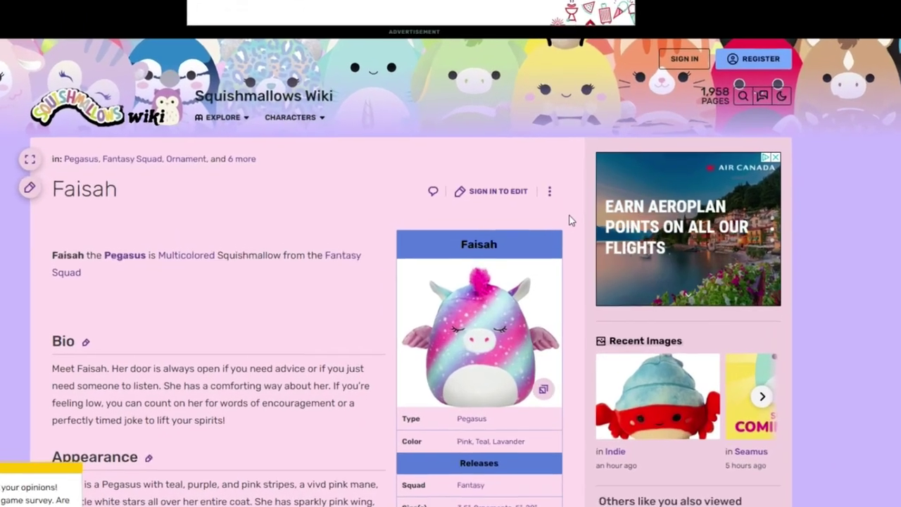
pyautogui.click(547, 216)
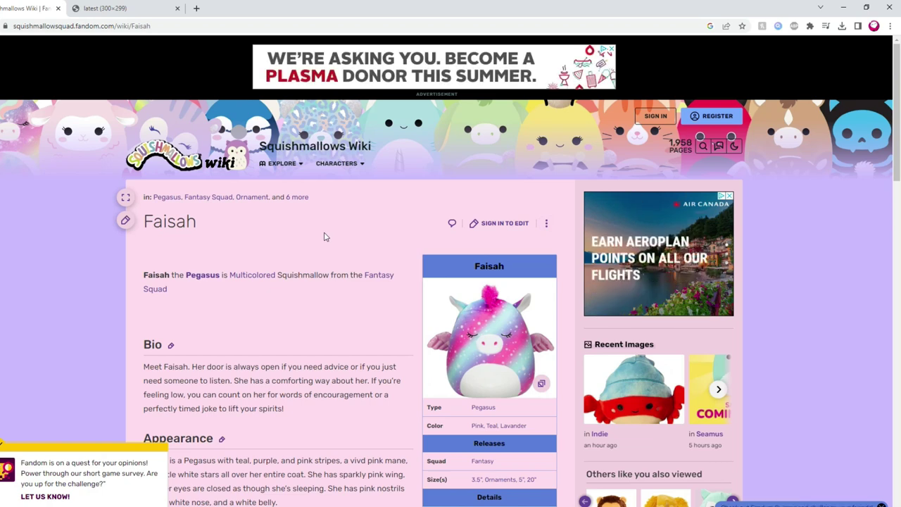
# Enlarge the picture on the Faisah the Pegasus page for use as the first reference
pyautogui.scroll(-2, 324, 236)
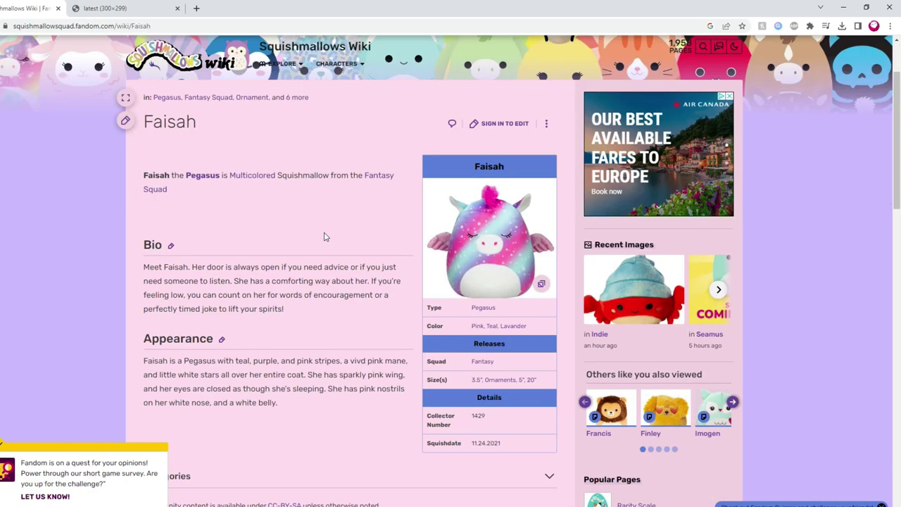
pyautogui.click(493, 243)
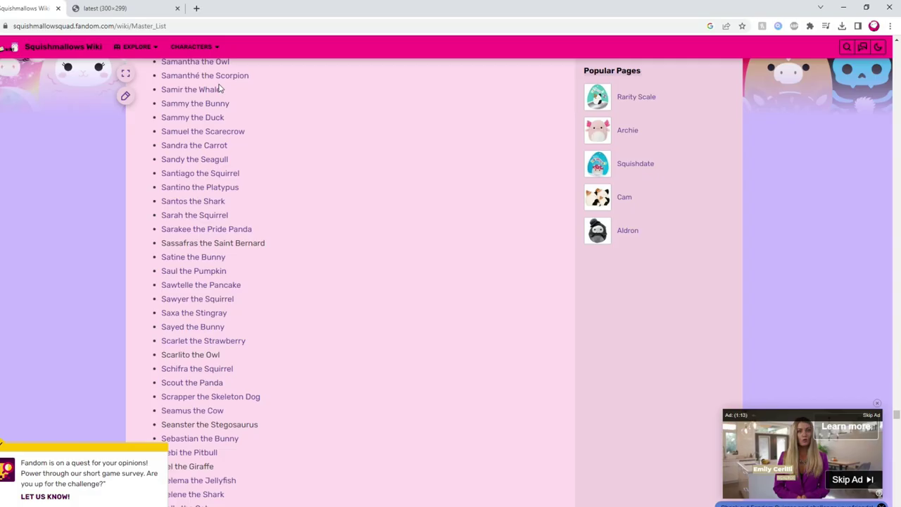
# Open the wiki page of Trish the Unicorn, enlarge its picture and copy it as the second reference
pyautogui.moveTo(194, 47)
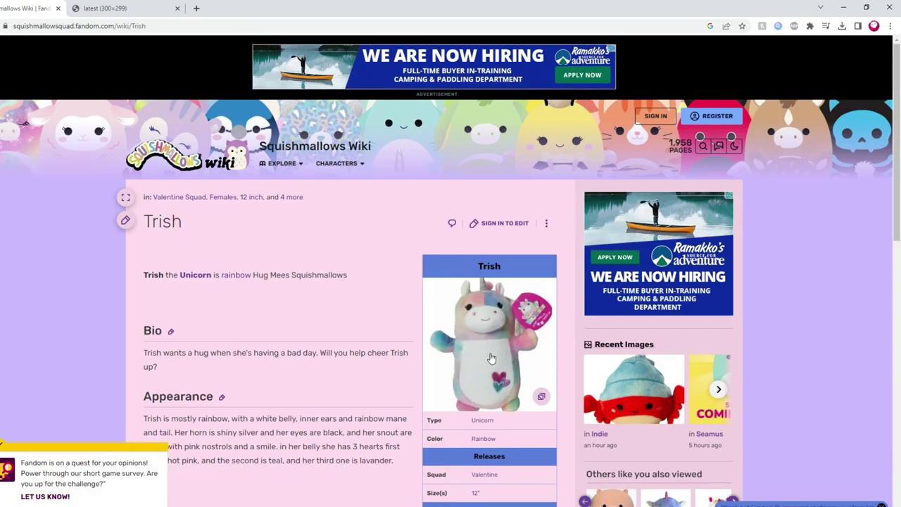
pyautogui.click(486, 359)
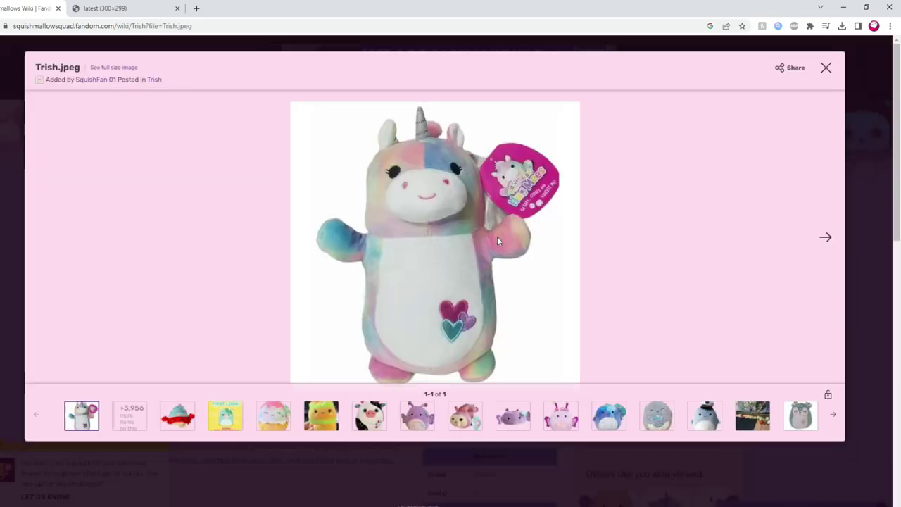
pyautogui.rightClick(497, 236)
pyautogui.click(524, 271)
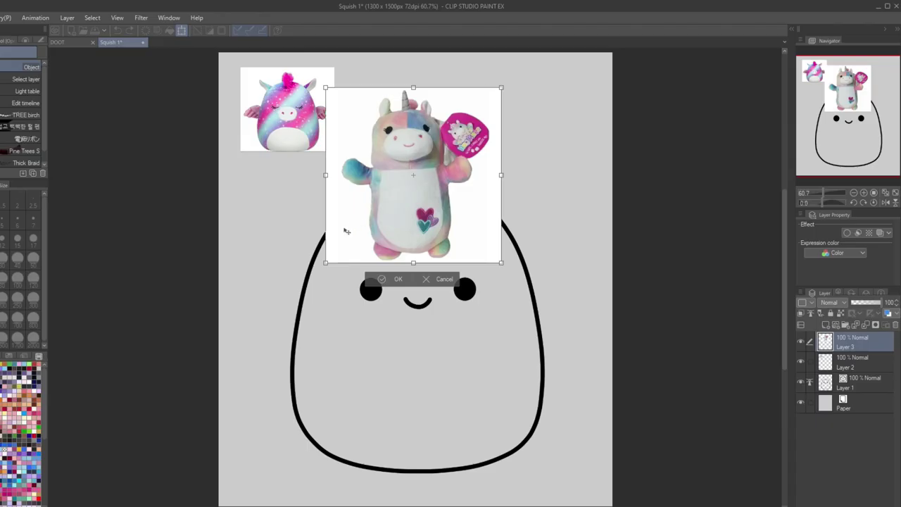
# Scale down the pasted Trish picture and place it beside the Faisah picture above the body outline
pyautogui.moveTo(325, 263); pyautogui.dragTo(400, 188)
pyautogui.moveTo(451, 138); pyautogui.dragTo(419, 112)
pyautogui.press('Return')
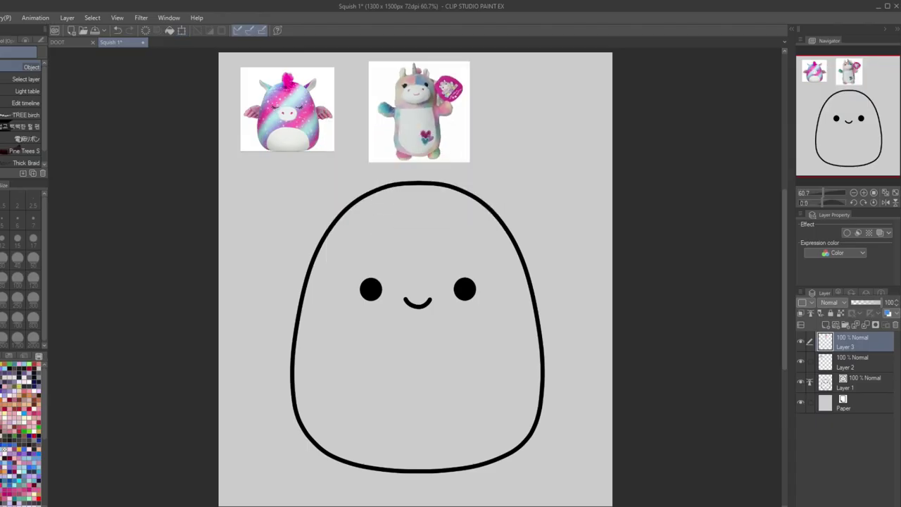
# Switch back to the Squishmallows Wiki and copy the picture of Sheldon the Seahorse as the third reference
pyautogui.click(212, 485)
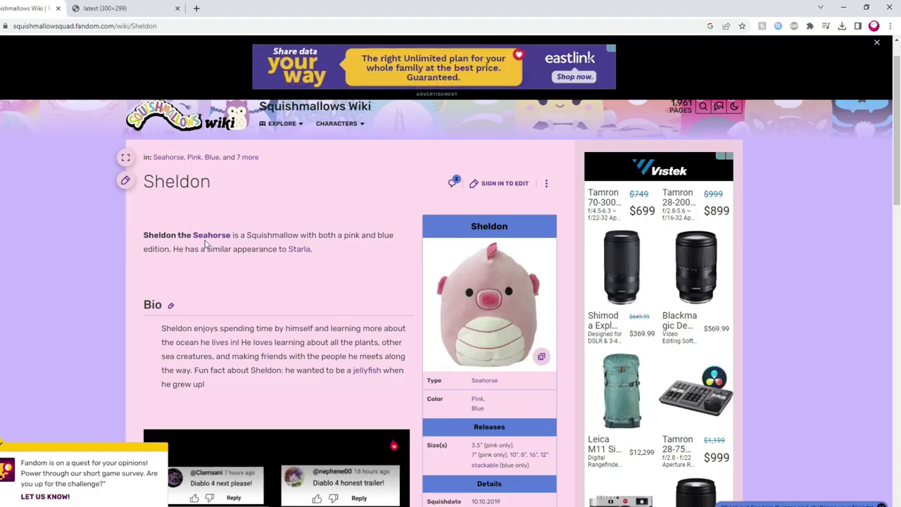
pyautogui.rightClick(487, 377)
pyautogui.click(464, 383)
pyautogui.rightClick(428, 214)
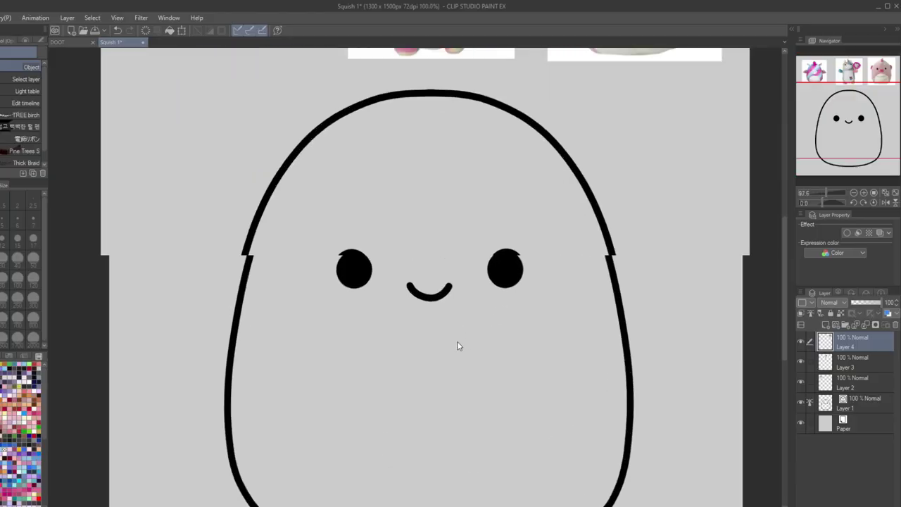
# Replace the smile with a rounded snout outline that narrows slightly at its base, and move it up between the eyes
pyautogui.click(441, 295)
pyautogui.press('Delete')
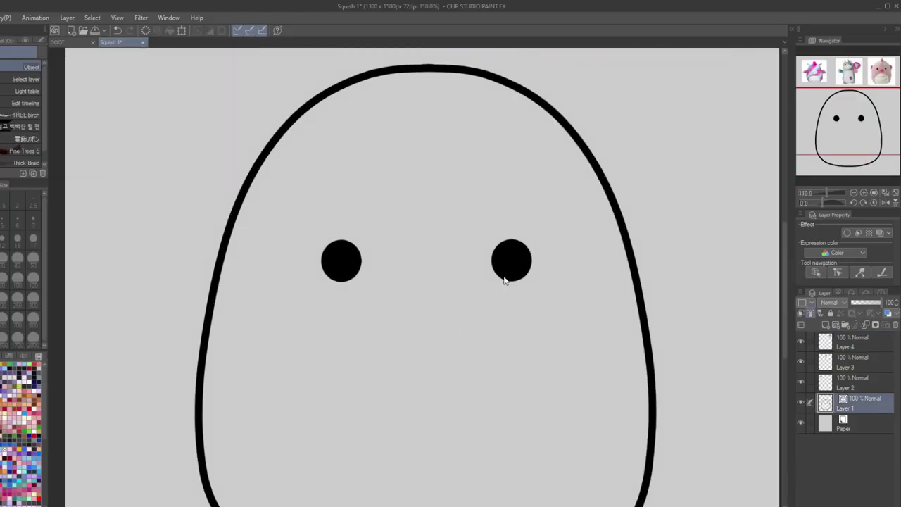
pyautogui.scroll(-2, 505, 276)
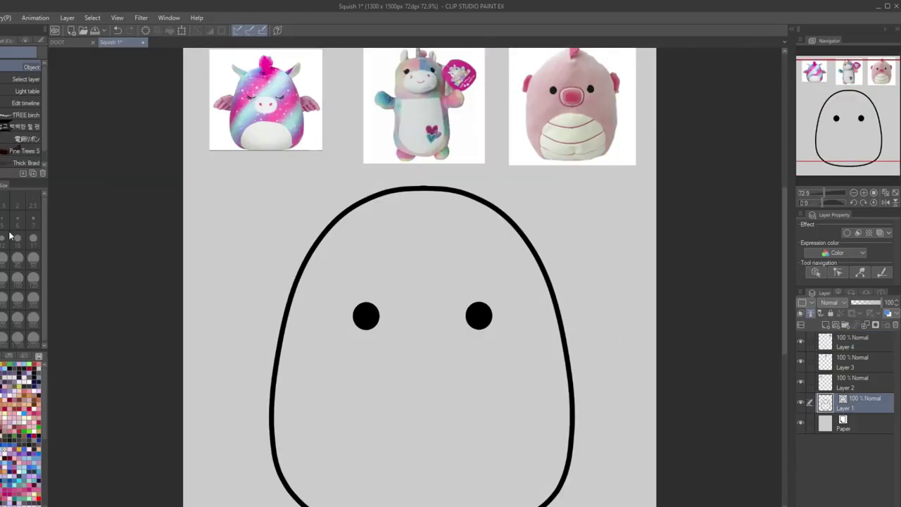
pyautogui.press('u')
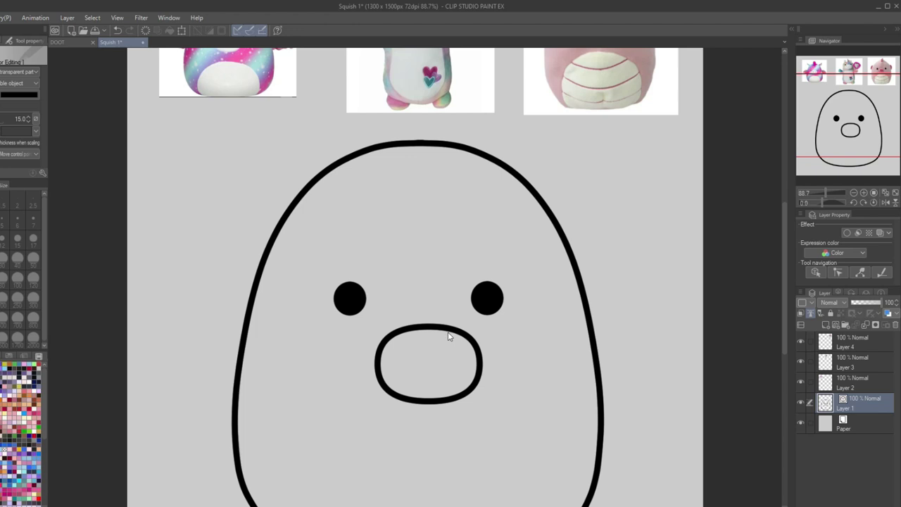
pyautogui.click(450, 330)
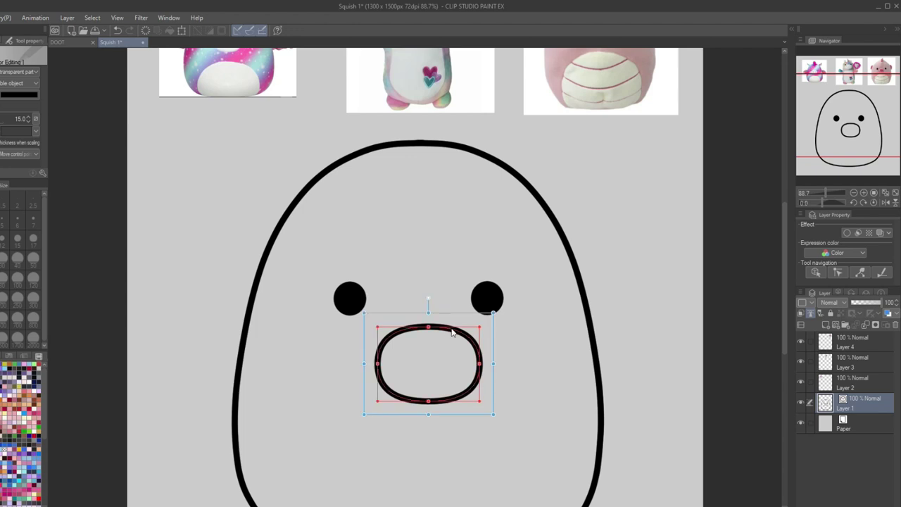
pyautogui.moveTo(378, 402); pyautogui.dragTo(388, 401)
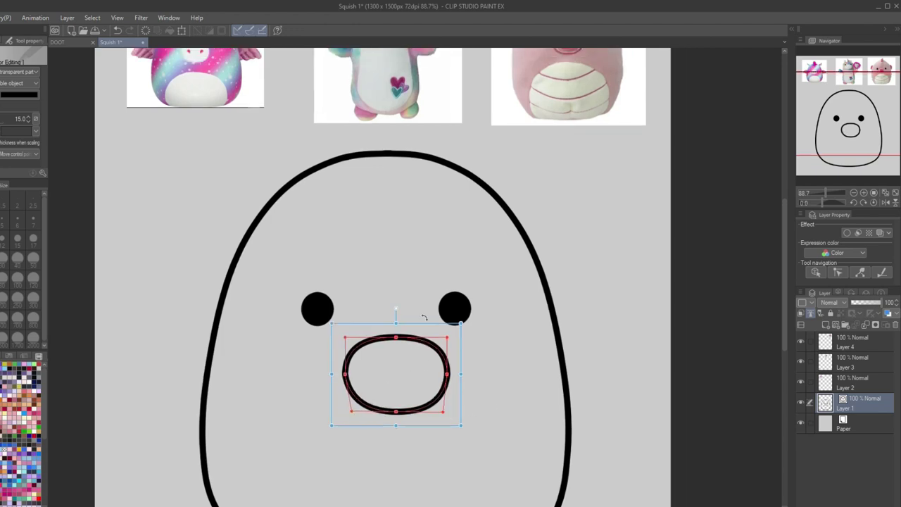
pyautogui.moveTo(424, 324); pyautogui.dragTo(413, 300)
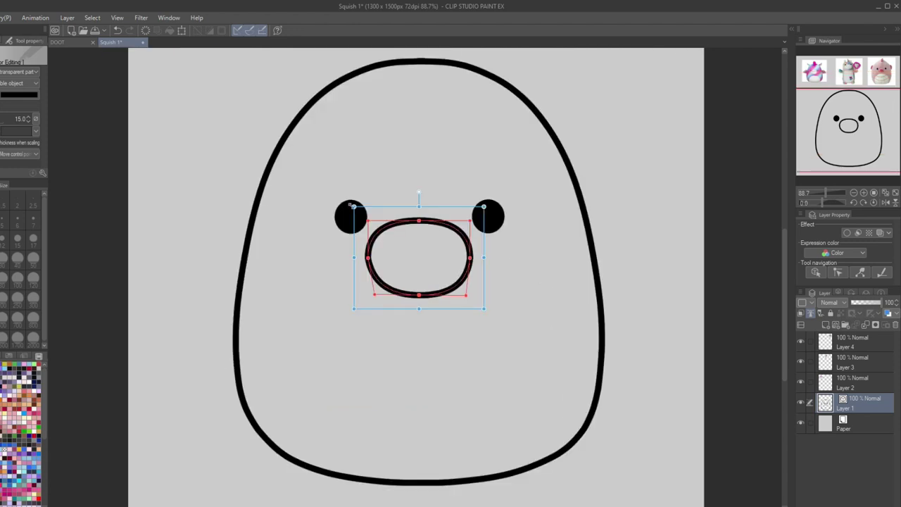
# Fit a smaller copy of the snout outline inside the first and reduce its line thickness
pyautogui.moveTo(353, 206); pyautogui.dragTo(380, 219)
pyautogui.moveTo(452, 238); pyautogui.dragTo(439, 233)
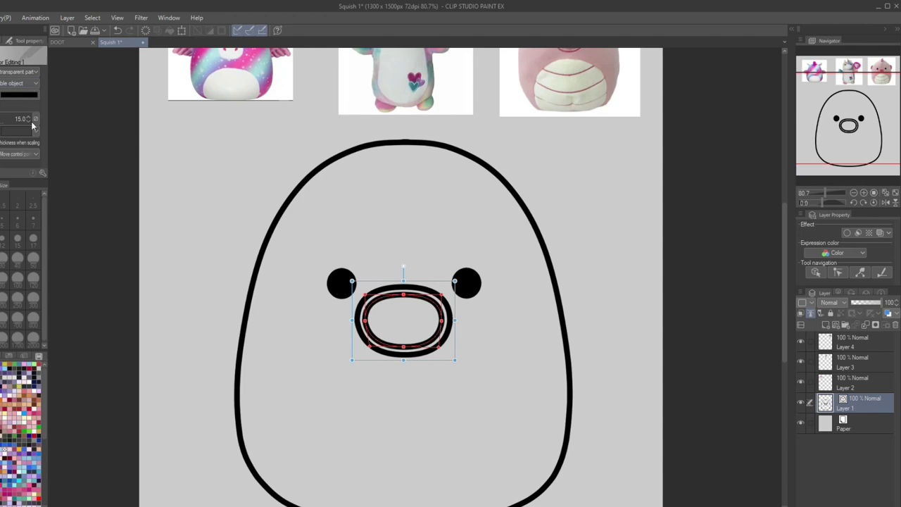
pyautogui.click(29, 122)
pyautogui.click(30, 122)
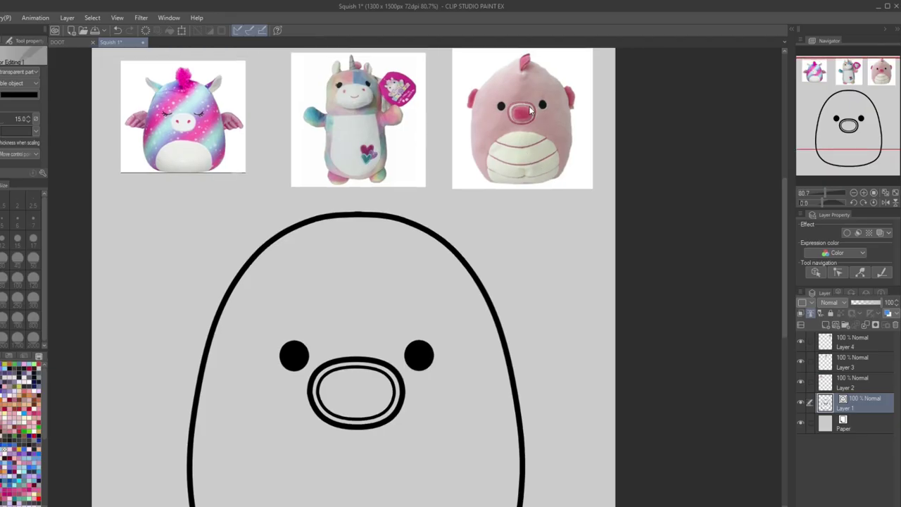
pyautogui.press('p')
pyautogui.moveTo(244, 267)
pyautogui.mouseDown()
pyautogui.moveTo(222, 259)
pyautogui.moveTo(213, 311)
pyautogui.mouseUp()
pyautogui.hotkey('ctrl', 'z')
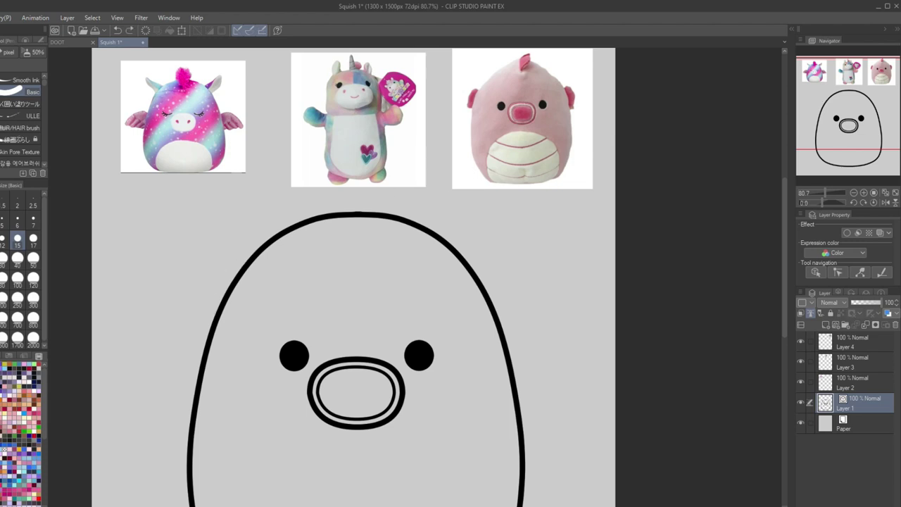
pyautogui.moveTo(239, 268)
pyautogui.mouseDown()
pyautogui.moveTo(217, 270)
pyautogui.moveTo(198, 291)
pyautogui.moveTo(222, 261)
pyautogui.moveTo(189, 321)
pyautogui.moveTo(207, 333)
pyautogui.mouseUp()
pyautogui.hotkey('ctrl', 'z')
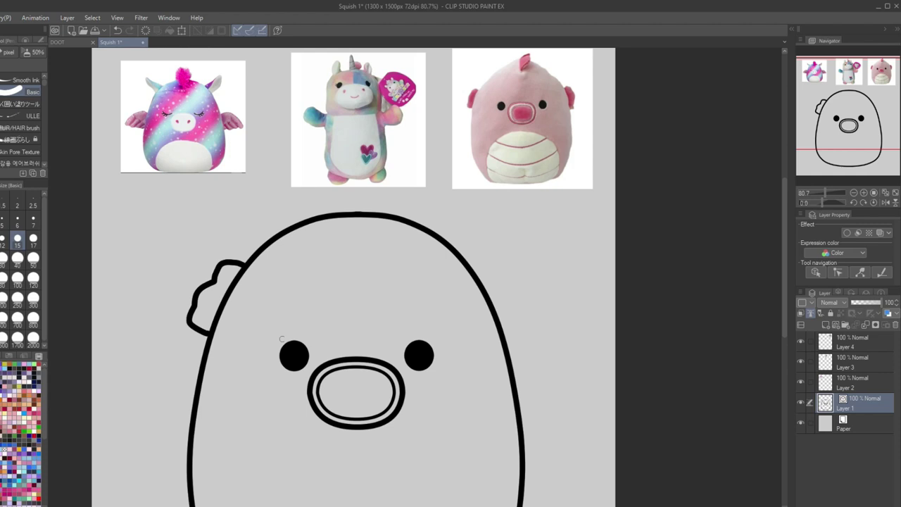
pyautogui.hotkey('ctrl', 'z')
# Draw a scalloped ear fin against the left edge of the head
pyautogui.moveTo(252, 258)
pyautogui.mouseDown()
pyautogui.moveTo(220, 266)
pyautogui.moveTo(210, 333)
pyautogui.mouseUp()
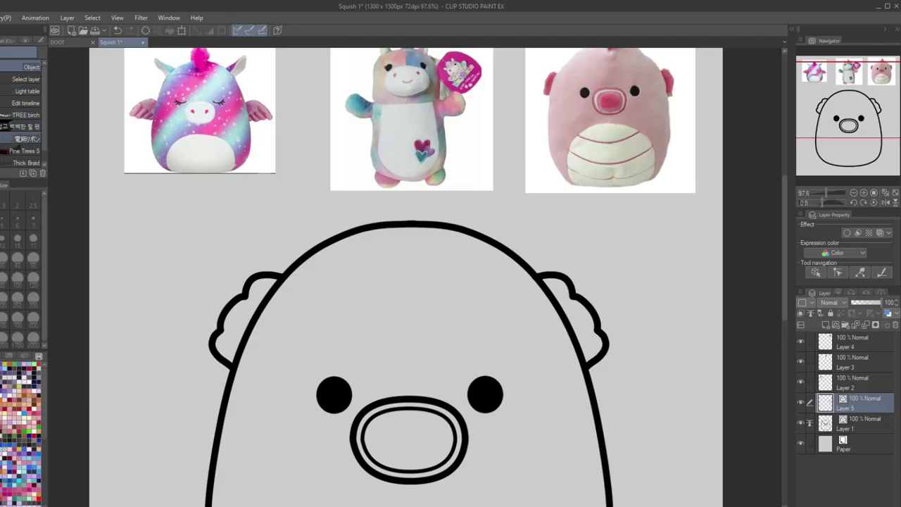
pyautogui.moveTo(413, 224)
pyautogui.mouseDown()
pyautogui.moveTo(407, 248)
pyautogui.moveTo(386, 182)
pyautogui.moveTo(409, 196)
pyautogui.mouseUp()
pyautogui.hotkey('ctrl', 'z')
pyautogui.hotkey('ctrl', 'z')
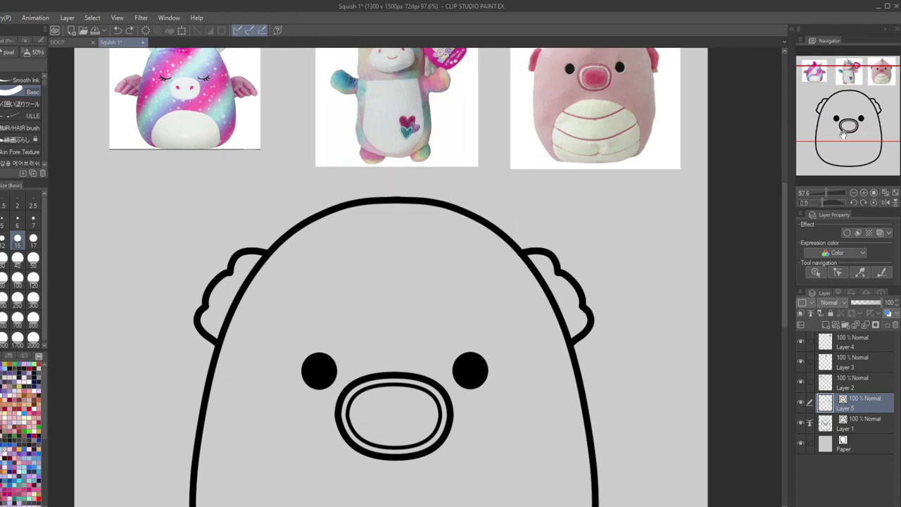
# Draw a tall, narrow horn with a rounded base at the centre of the head and adjust its lower control point
pyautogui.moveTo(371, 239); pyautogui.dragTo(392, 322)
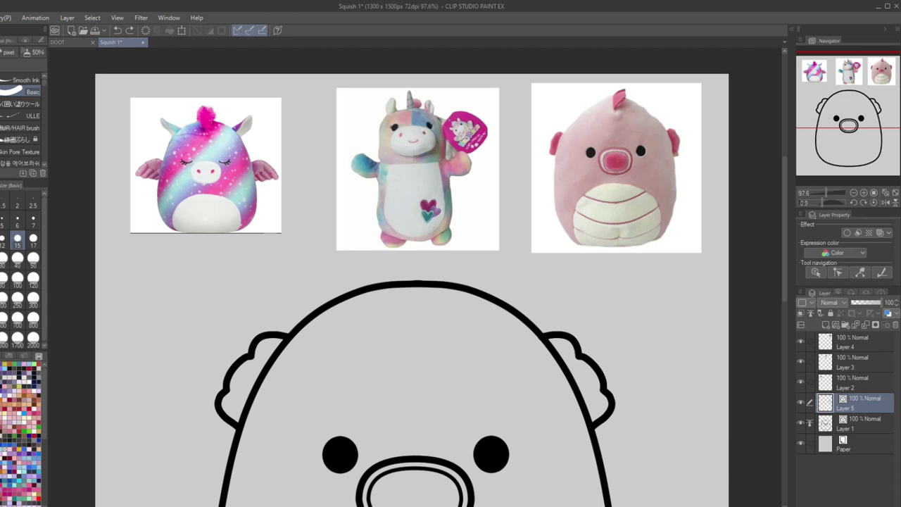
pyautogui.moveTo(407, 262)
pyautogui.mouseDown()
pyautogui.moveTo(427, 263)
pyautogui.moveTo(410, 240)
pyautogui.mouseUp()
pyautogui.press('o')
pyautogui.click(406, 262)
pyautogui.moveTo(434, 338); pyautogui.dragTo(432, 329)
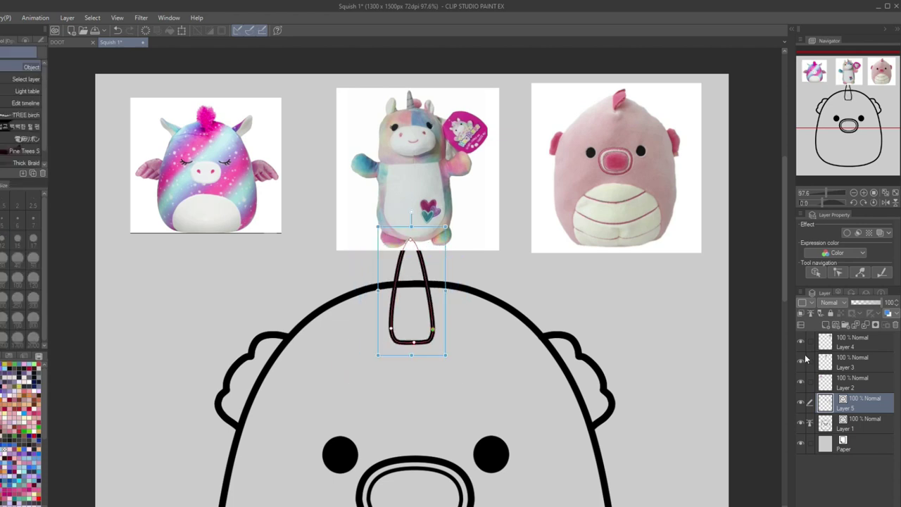
# Hide the three reference picture layers, Layers 2 to 4, and check the horn's shape against the body
pyautogui.moveTo(801, 352); pyautogui.dragTo(801, 383)
pyautogui.scroll(-3, 470, 251)
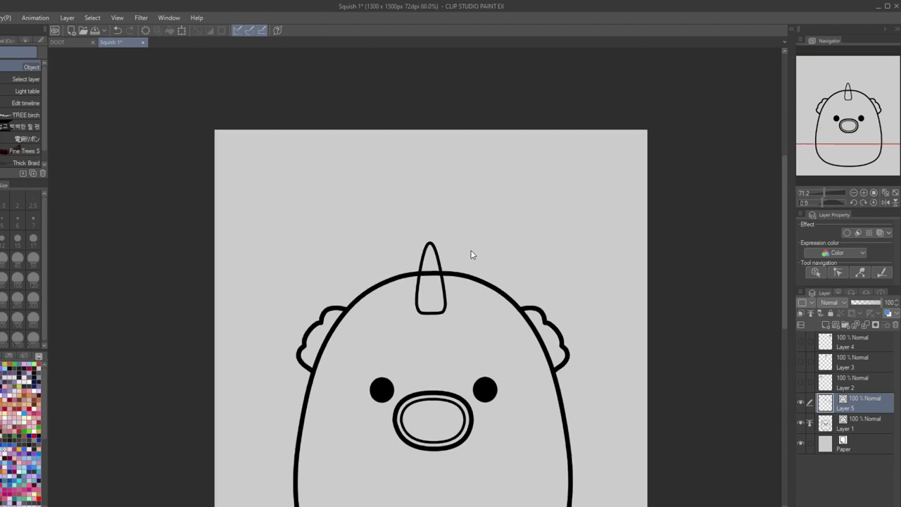
pyautogui.scroll(2, 484, 341)
pyautogui.click(430, 273)
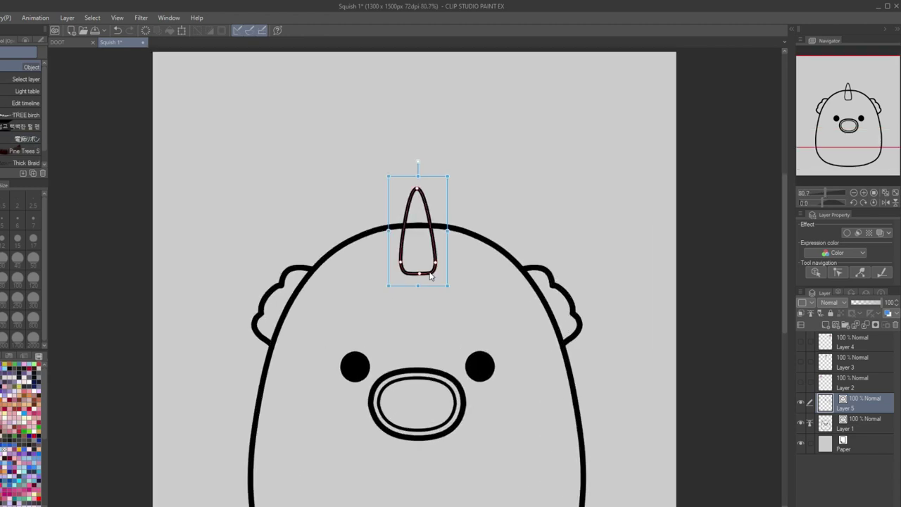
pyautogui.scroll(-4, 430, 276)
pyautogui.scroll(5, 394, 425)
pyautogui.click(730, 160)
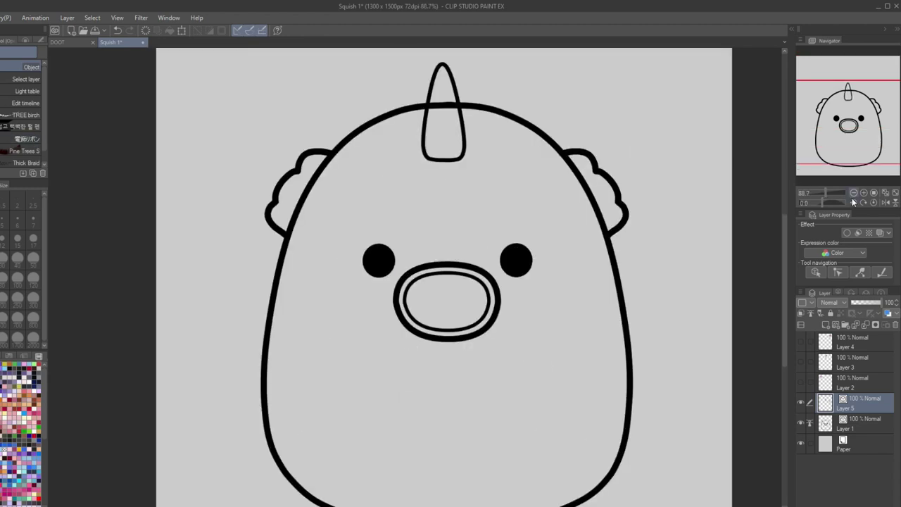
# Flip the canvas horizontally to check the symmetry and nudge the horn outline slightly to even it out
pyautogui.click(885, 203)
pyautogui.click(407, 141)
pyautogui.moveTo(407, 140); pyautogui.dragTo(401, 141)
pyautogui.click(885, 204)
pyautogui.click(885, 204)
pyautogui.click(726, 175)
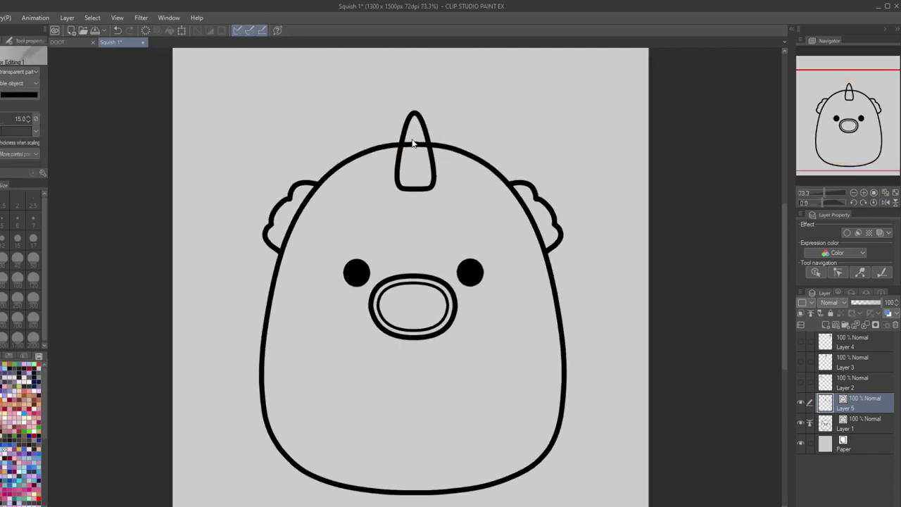
# Erase the body outline that crosses the inside of the horn on Layer 1
pyautogui.click(856, 424)
pyautogui.press('e')
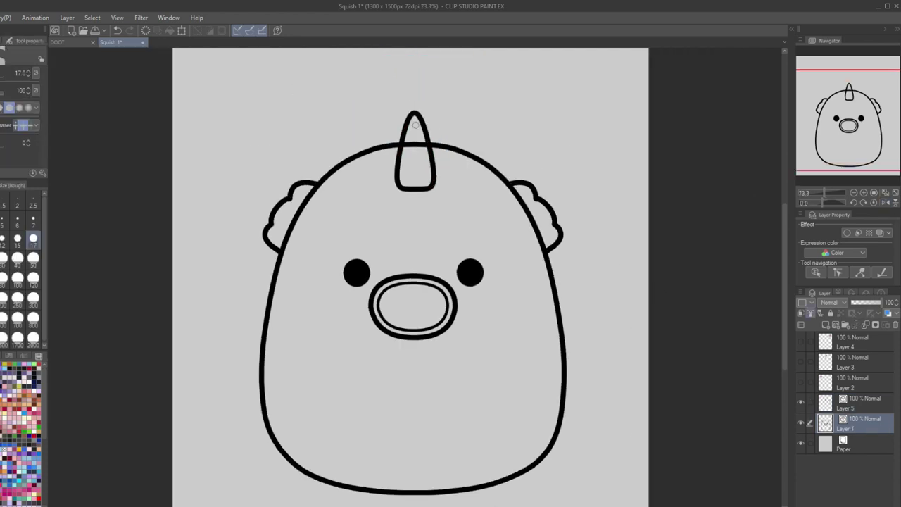
pyautogui.moveTo(415, 132); pyautogui.dragTo(415, 160)
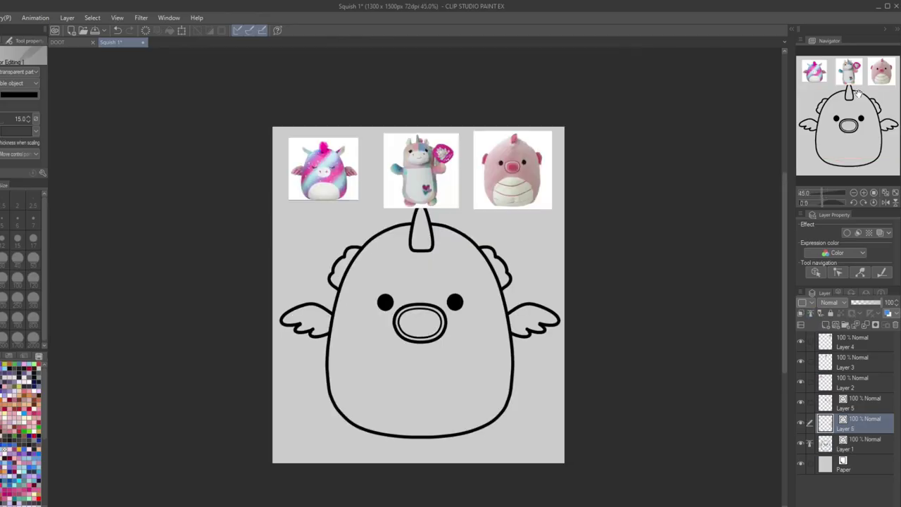
# Delete the leftover Layer 5 between Layer 6 and the body layer
pyautogui.moveTo(884, 105); pyautogui.dragTo(890, 94)
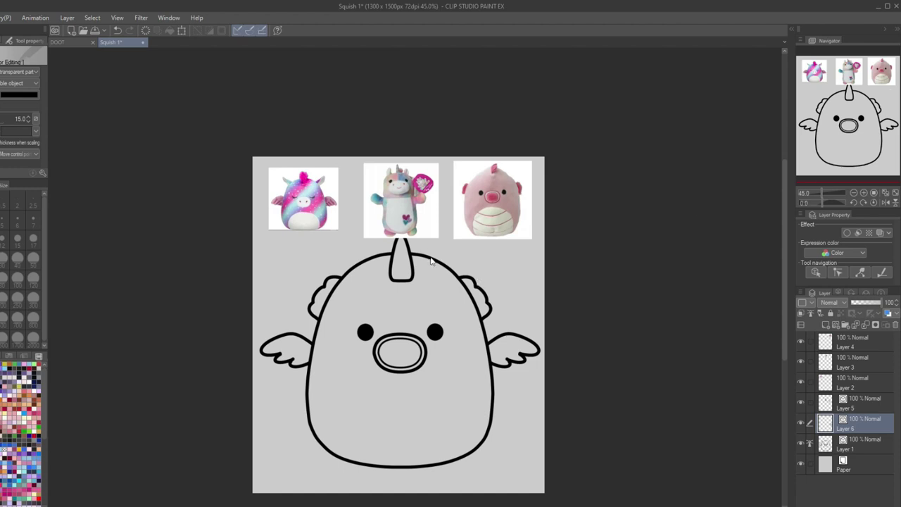
pyautogui.scroll(2, 419, 217)
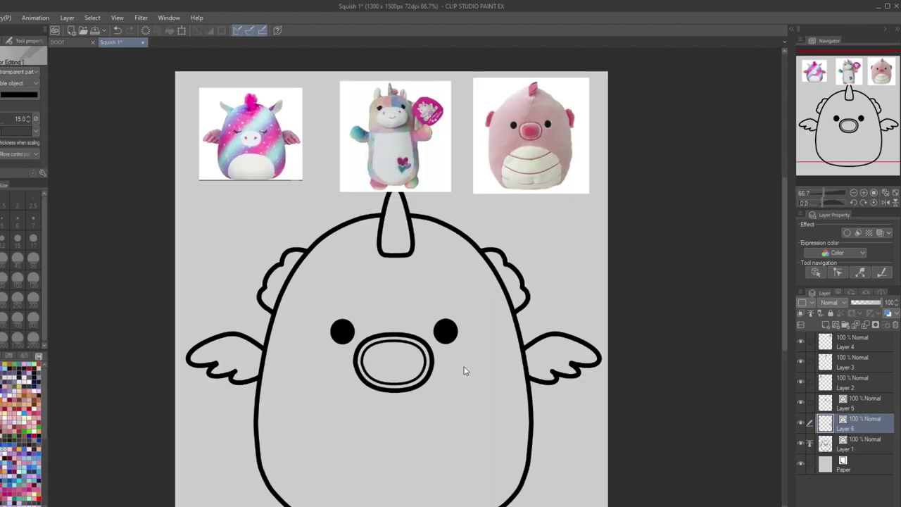
pyautogui.moveTo(852, 88); pyautogui.dragTo(859, 125)
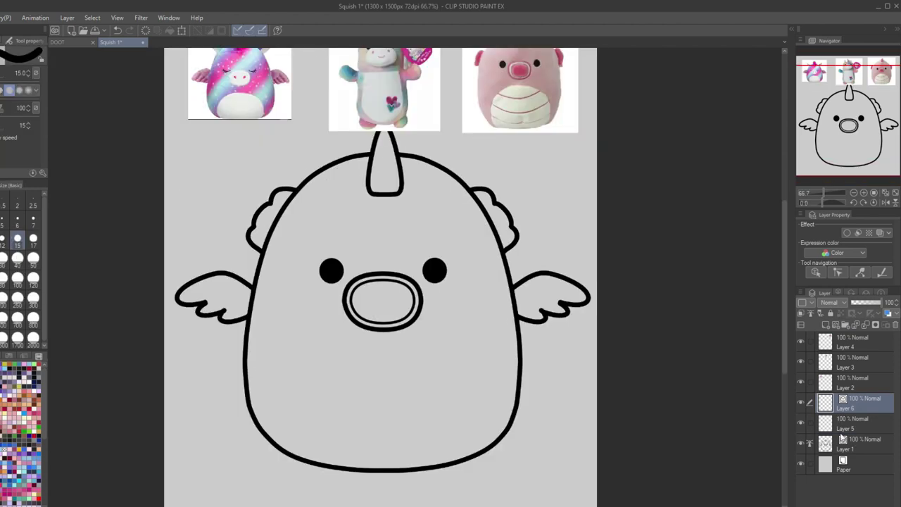
pyautogui.click(864, 423)
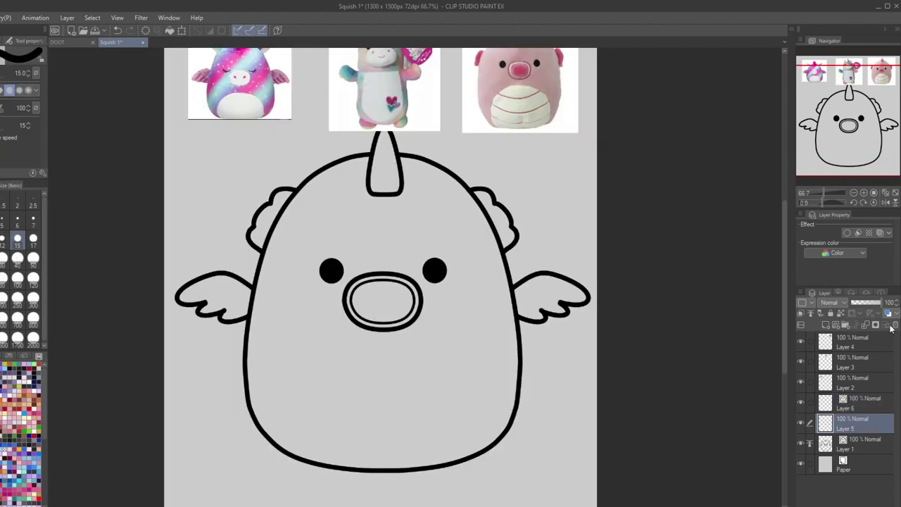
pyautogui.click(893, 325)
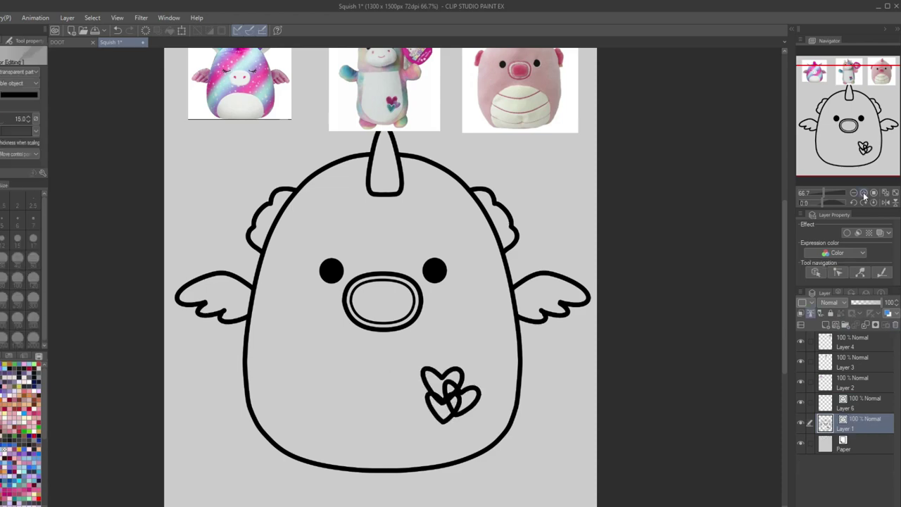
# Erase the overlapping lines in the heart cluster on the belly so the rightmost heart sits in front
pyautogui.doubleClick(865, 194)
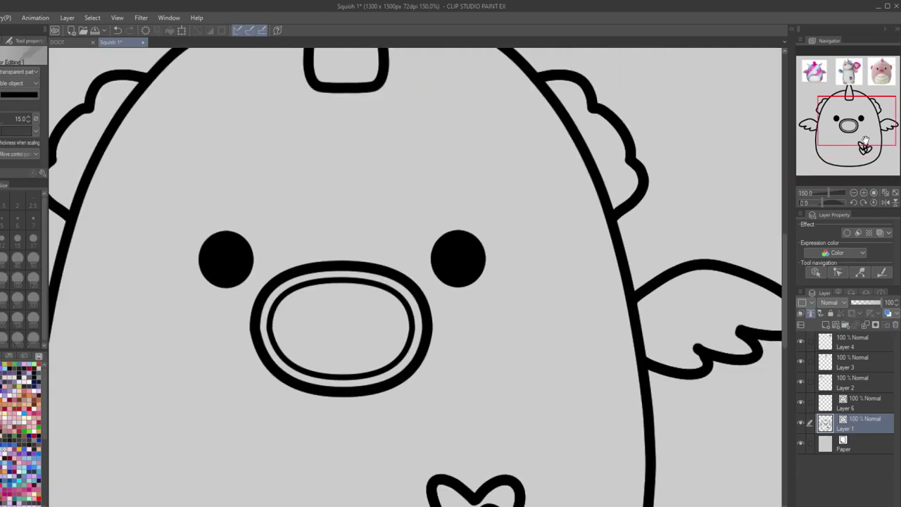
pyautogui.moveTo(867, 141); pyautogui.dragTo(867, 151)
pyautogui.press('e')
pyautogui.moveTo(456, 273); pyautogui.dragTo(481, 318)
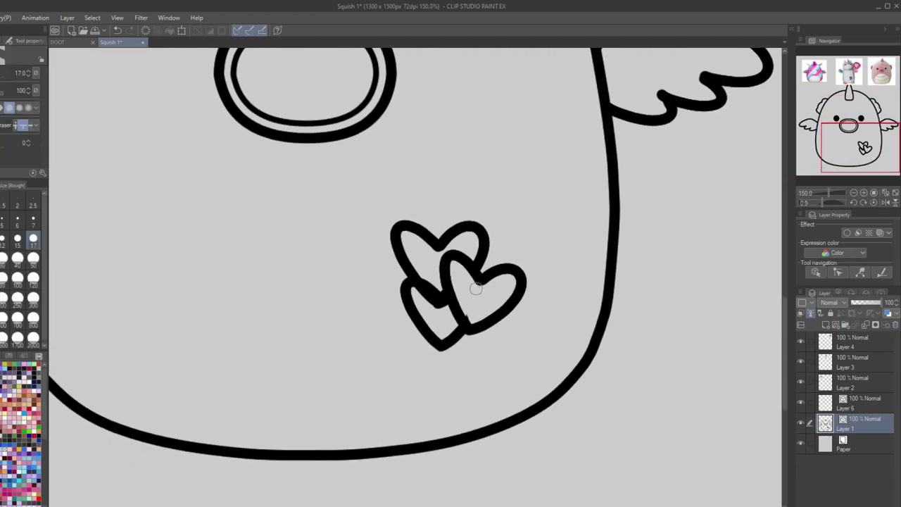
# Undo the last erasure in the belly's heart cluster and rework the overlaps so the lowest heart sits in front
pyautogui.hotkey('ctrl', 'z')
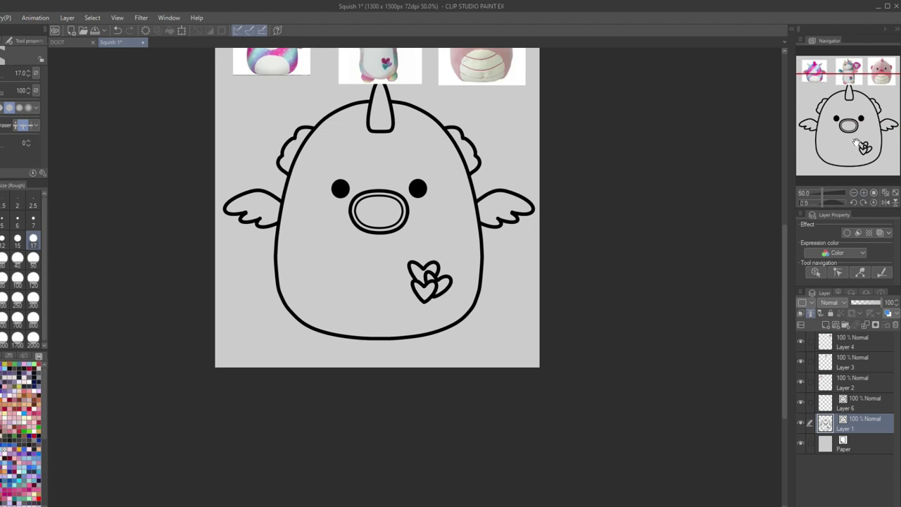
pyautogui.moveTo(838, 137); pyautogui.dragTo(841, 122)
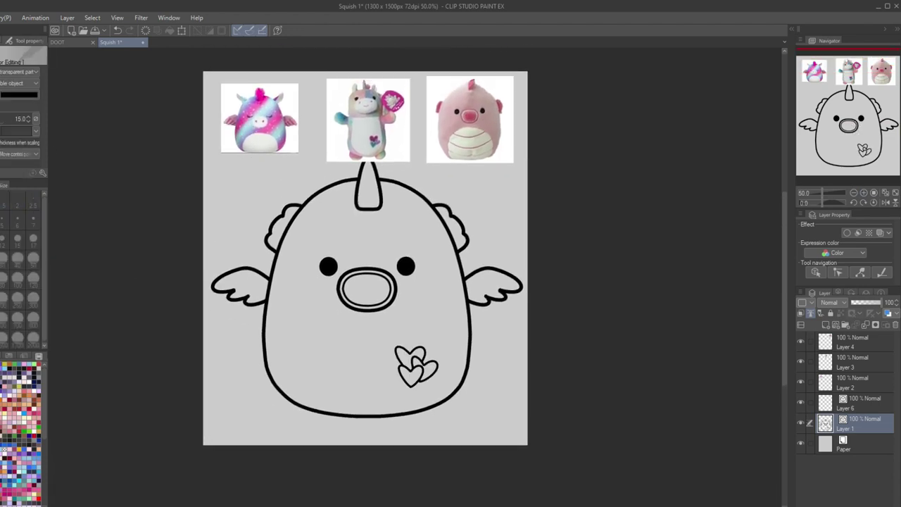
# Outline an arched belly on the body and soften the diagonal body stripes with a stronger Gaussian blur
pyautogui.press('u')
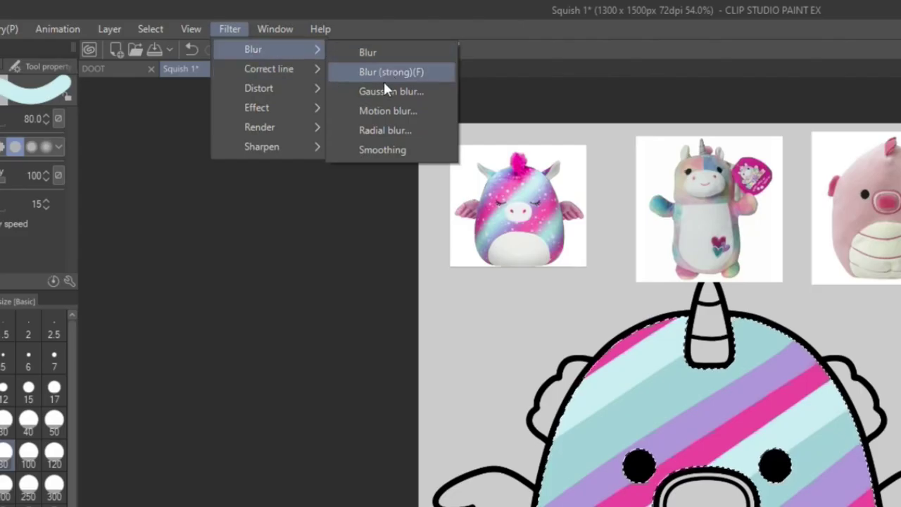
pyautogui.click(386, 91)
pyautogui.moveTo(256, 283); pyautogui.dragTo(391, 282)
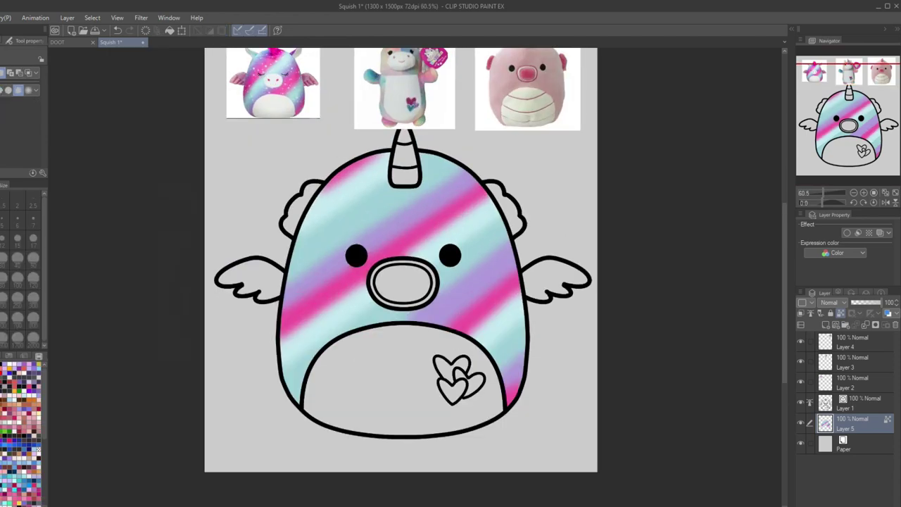
# Fill both wings light pink, and the inner snout and both side fins hot pink on Layer 6
pyautogui.press('g')
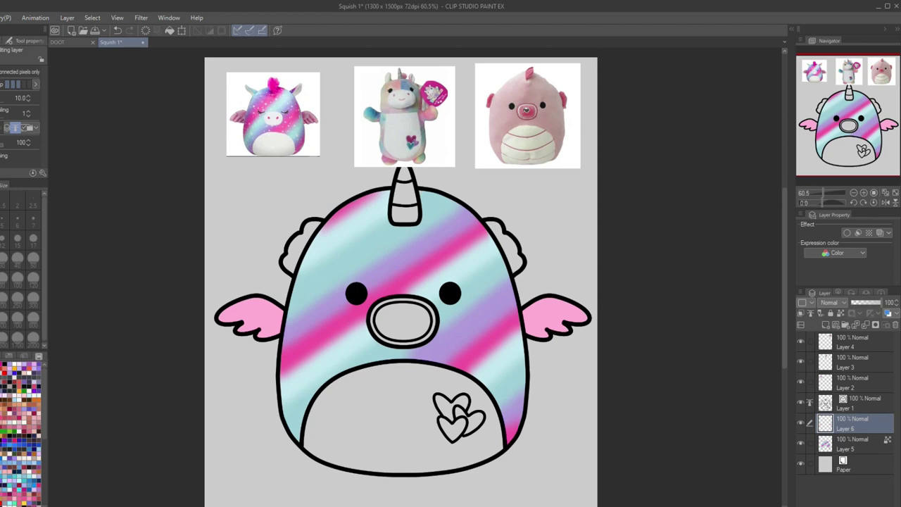
pyautogui.moveTo(607, 173); pyautogui.dragTo(567, 211)
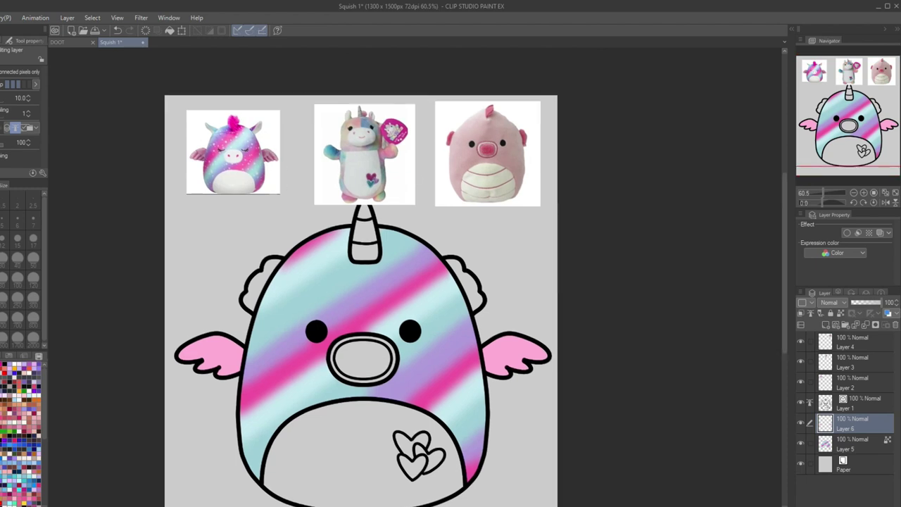
pyautogui.click(330, 353)
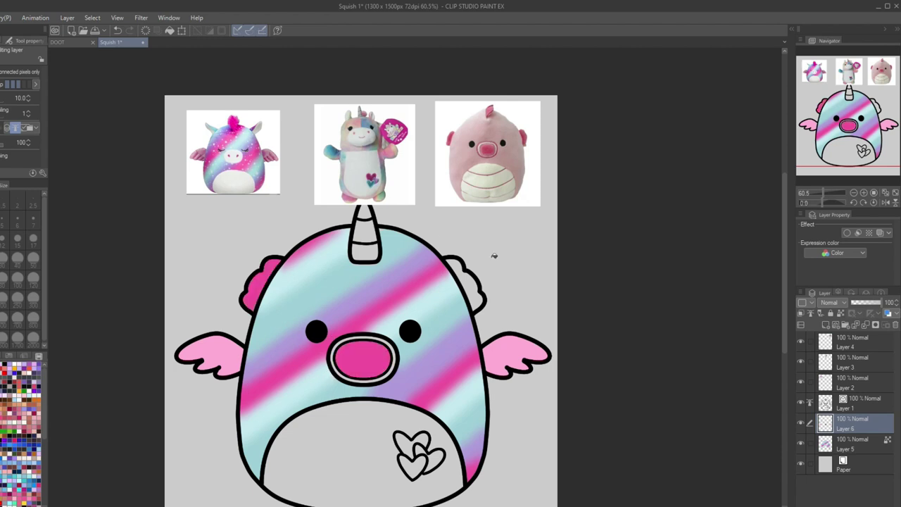
pyautogui.click(451, 266)
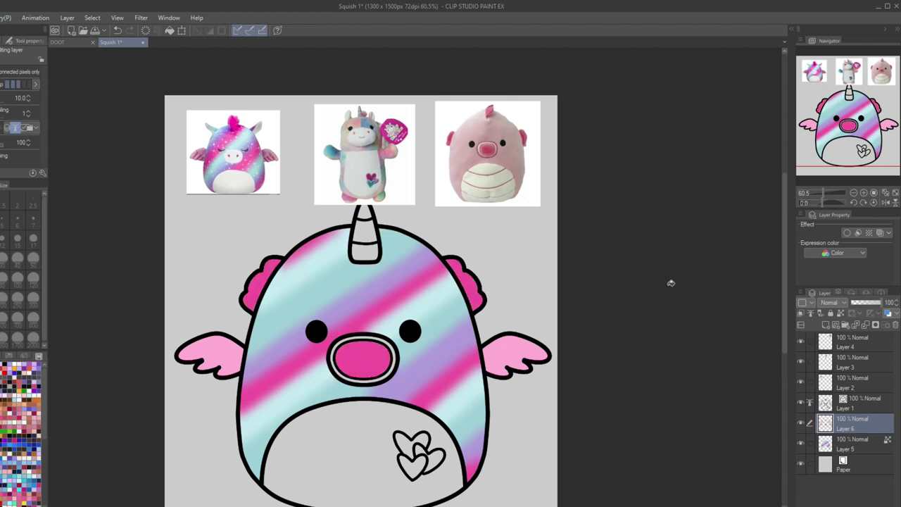
# On a new layer, fill the belly, horn and snout rim white and the three hearts pink, light blue and purple
pyautogui.click(407, 440)
pyautogui.hotkey('ctrl', 'shift', 'n')
pyautogui.click(453, 461)
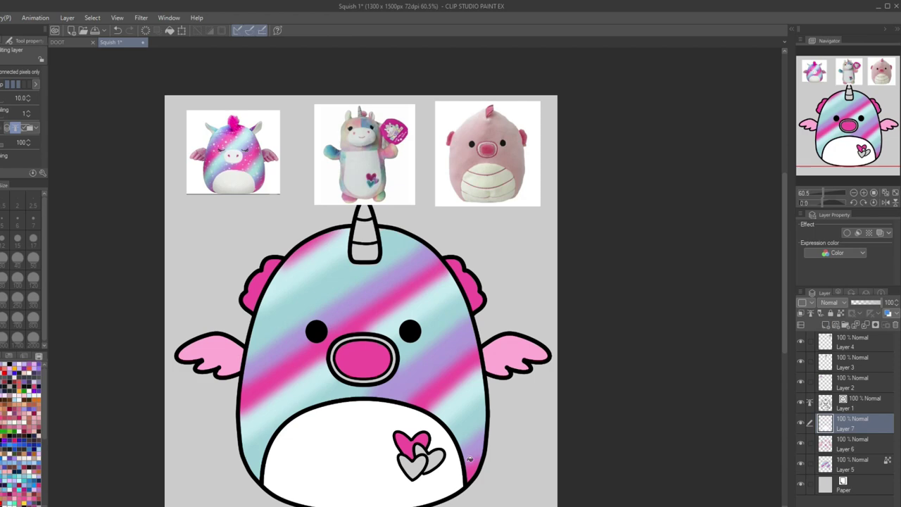
pyautogui.click(367, 247)
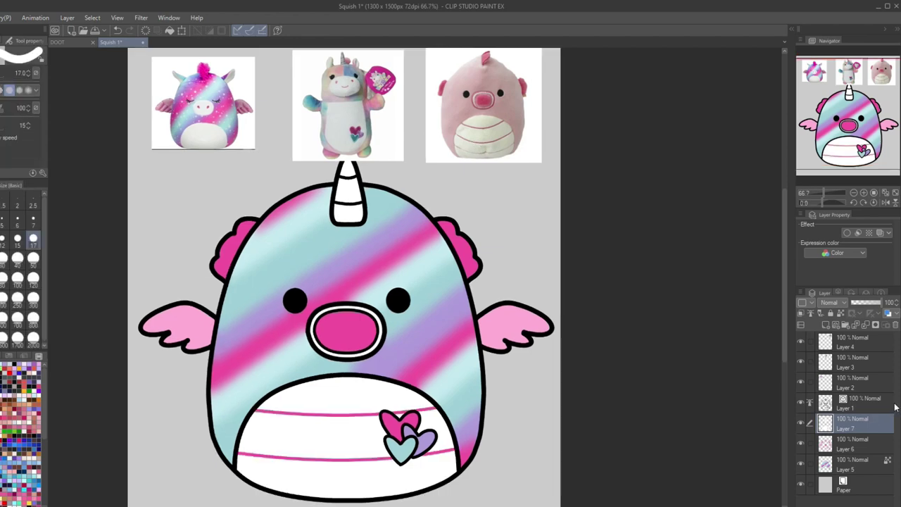
# Clip a new layer to Layer 5 and scatter white speckles over the striped body
pyautogui.click(864, 469)
pyautogui.click(803, 313)
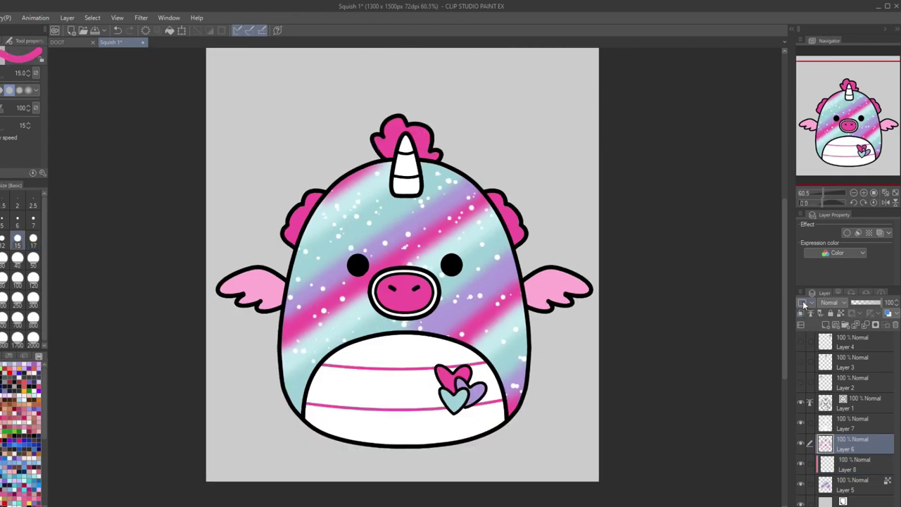
pyautogui.moveTo(848, 155)
pyautogui.mouseDown()
pyautogui.moveTo(857, 143)
pyautogui.moveTo(850, 152)
pyautogui.mouseUp()
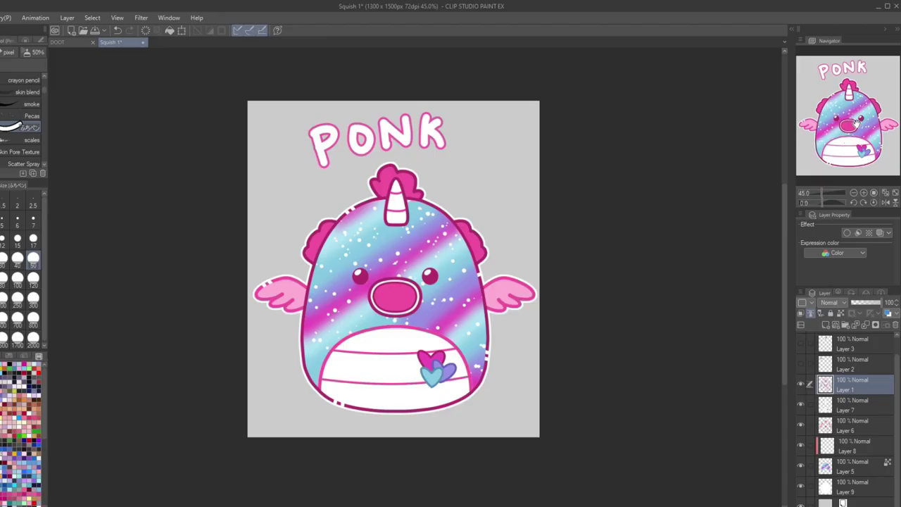
# Review the finished PONK drawing and compare it with the DOOT drawing
pyautogui.click(852, 123)
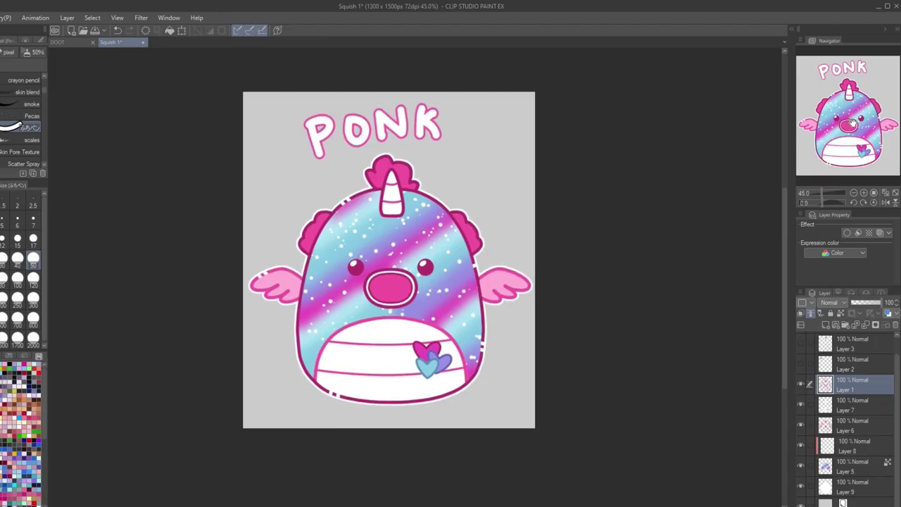
pyautogui.moveTo(852, 122); pyautogui.dragTo(897, 105)
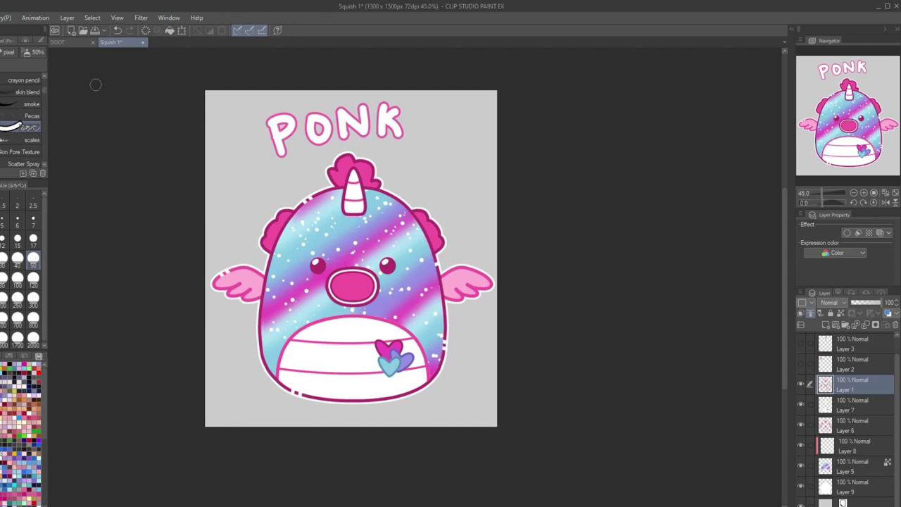
pyautogui.click(59, 43)
pyautogui.click(105, 43)
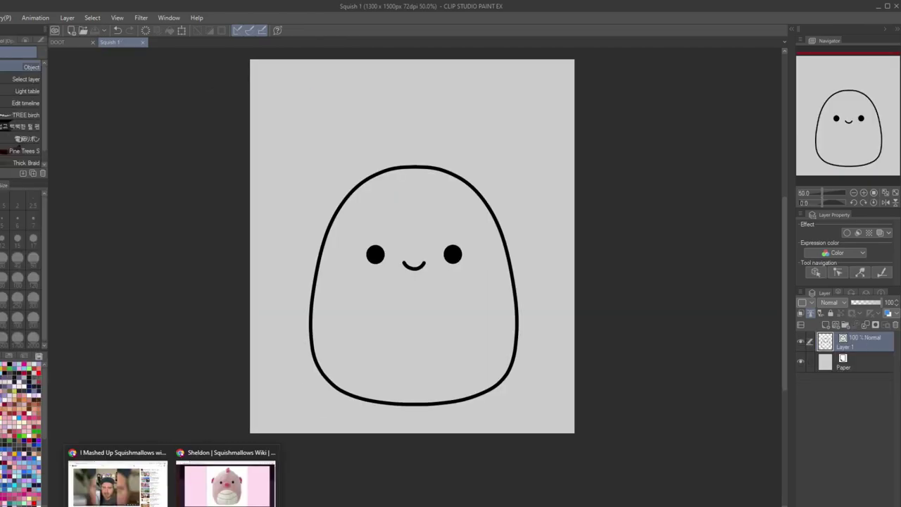
# Switch to the Squishmallows Wiki in Chrome and open Regz the French Bulldog from the Master List
pyautogui.click(120, 482)
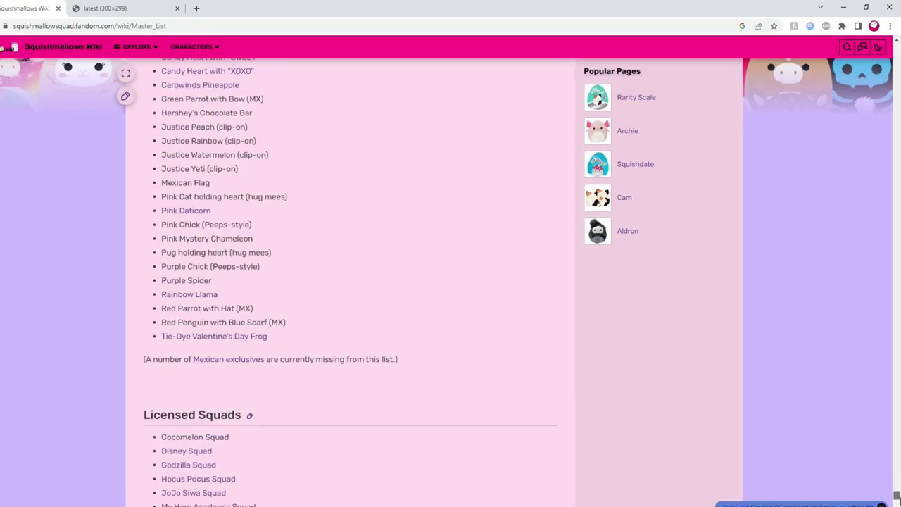
pyautogui.scroll(6, 350, 282)
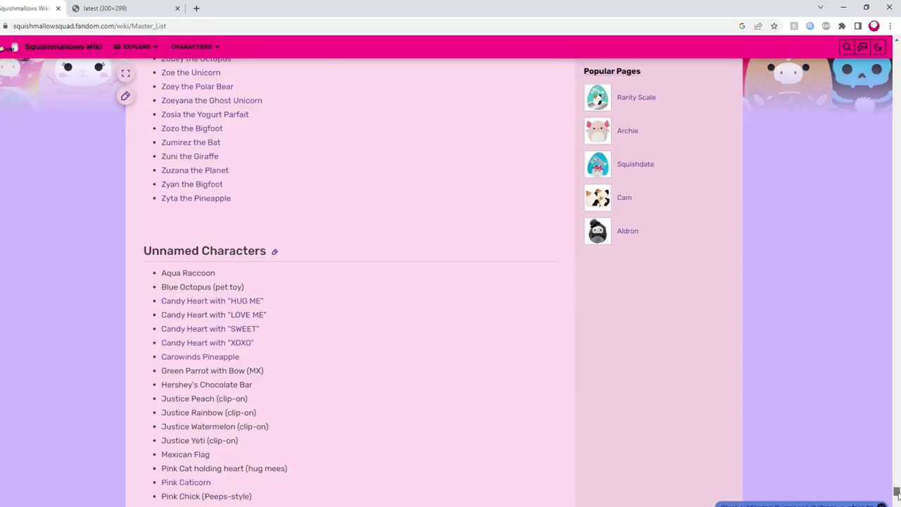
pyautogui.scroll(10, 350, 282)
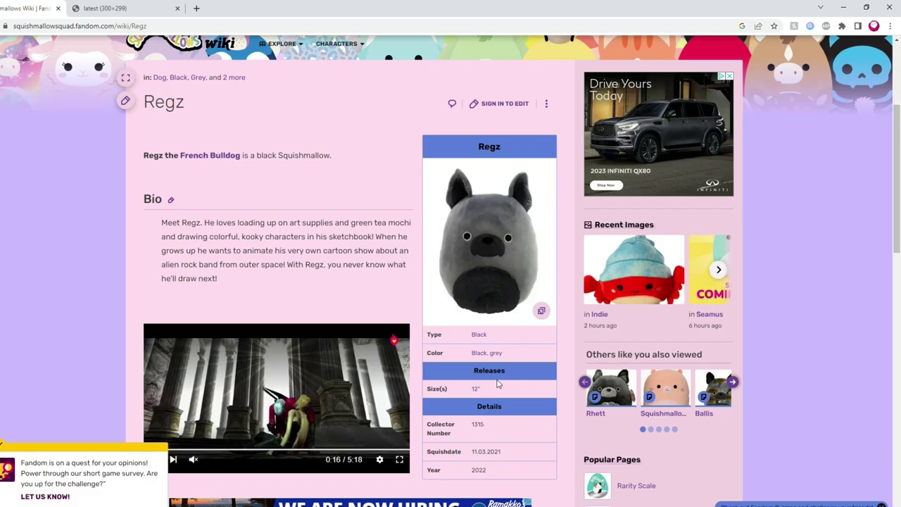
pyautogui.moveTo(481, 388); pyautogui.dragTo(472, 389)
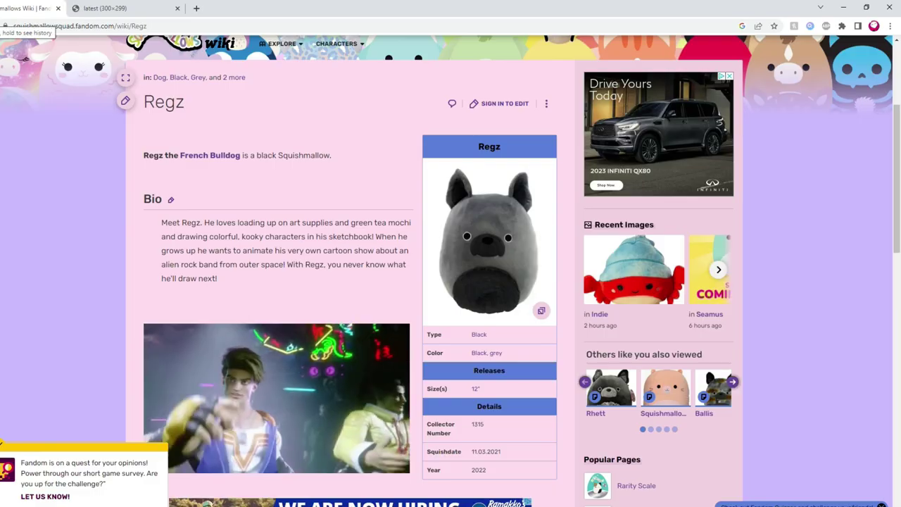
# Return to the Master List and open the page of Oldin the Octopus
pyautogui.click(0, 26)
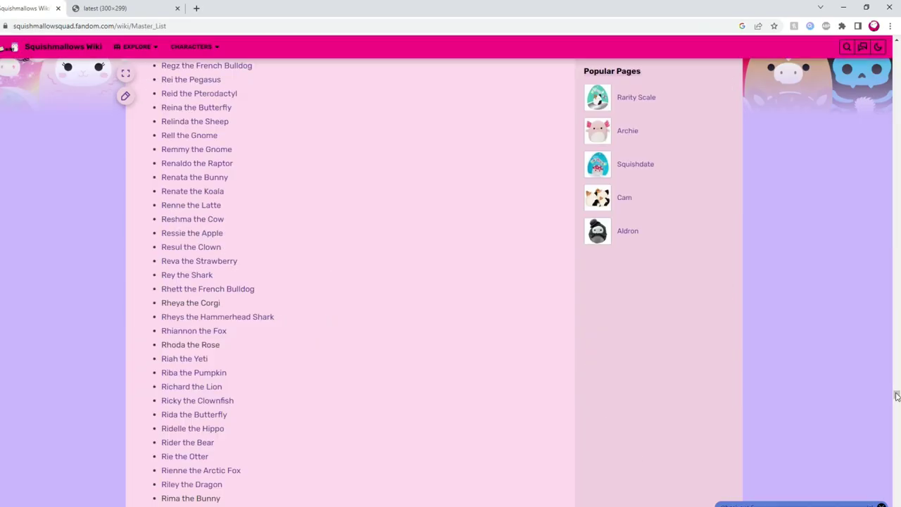
pyautogui.moveTo(896, 396); pyautogui.dragTo(900, 321)
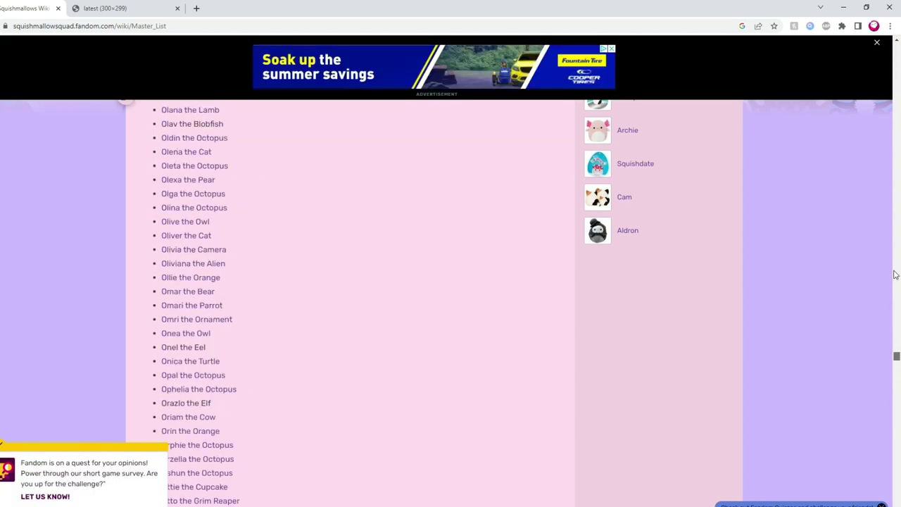
pyautogui.click(187, 154)
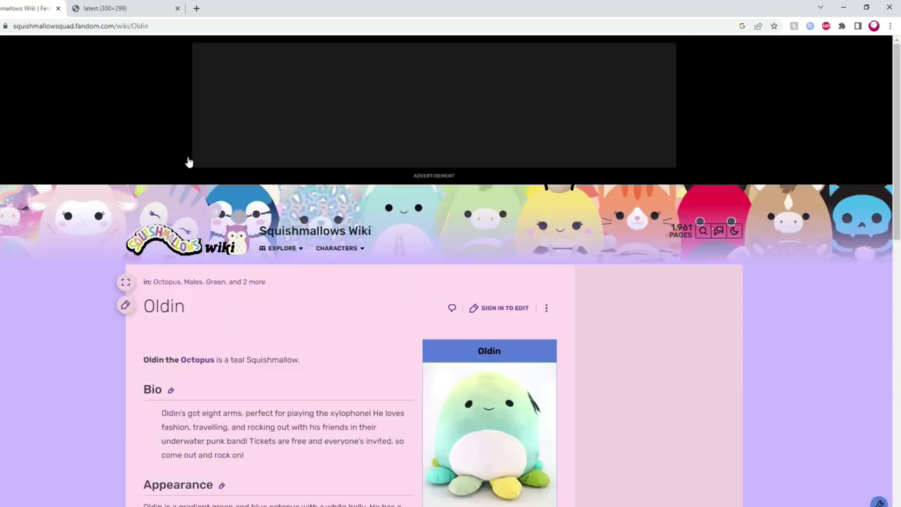
pyautogui.scroll(-2, 384, 416)
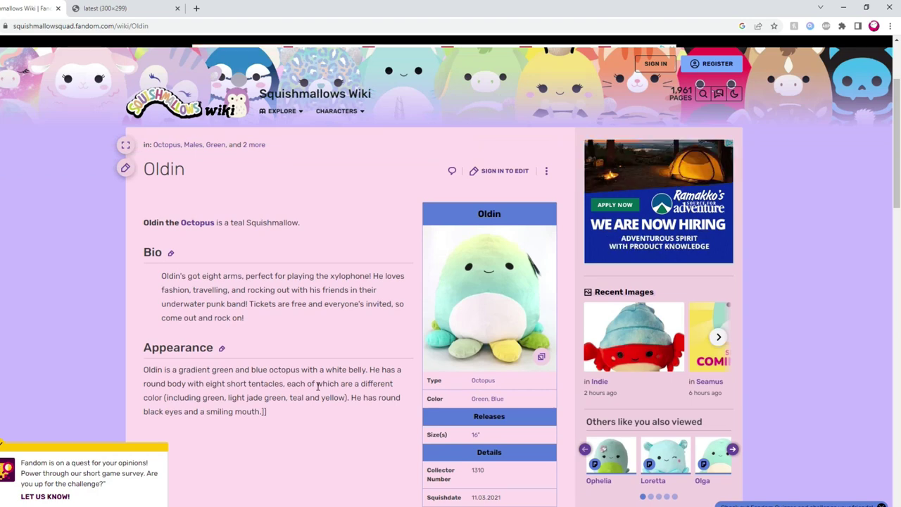
# Copy Oldin's picture, paste it into the blank body template in Clip Studio Paint and scale it down
pyautogui.click(530, 262)
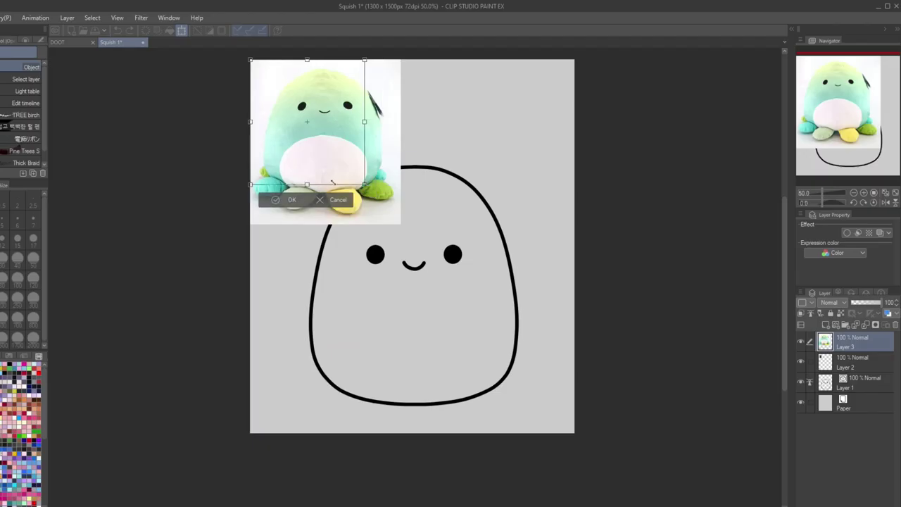
pyautogui.moveTo(325, 221); pyautogui.dragTo(289, 147)
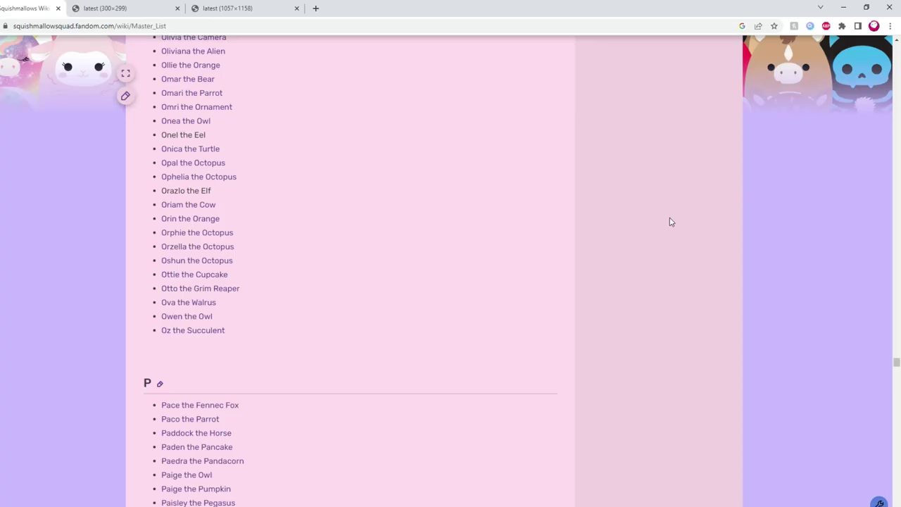
# Copy Erie's tie-dye bear picture from the wiki and place it scaled down beside the Regz and Oldin references in Clip Studio Paint
pyautogui.scroll(2, 670, 221)
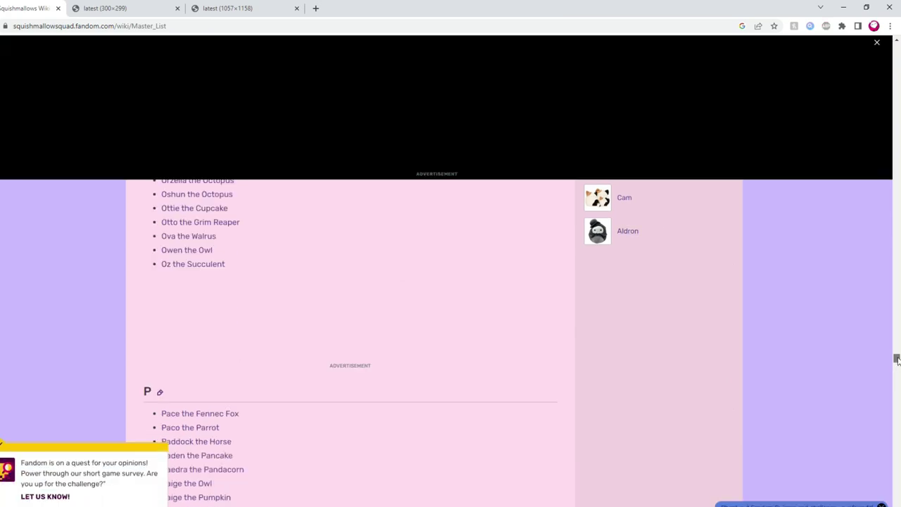
pyautogui.moveTo(894, 359); pyautogui.dragTo(900, 266)
pyautogui.moveTo(900, 232); pyautogui.dragTo(894, 222)
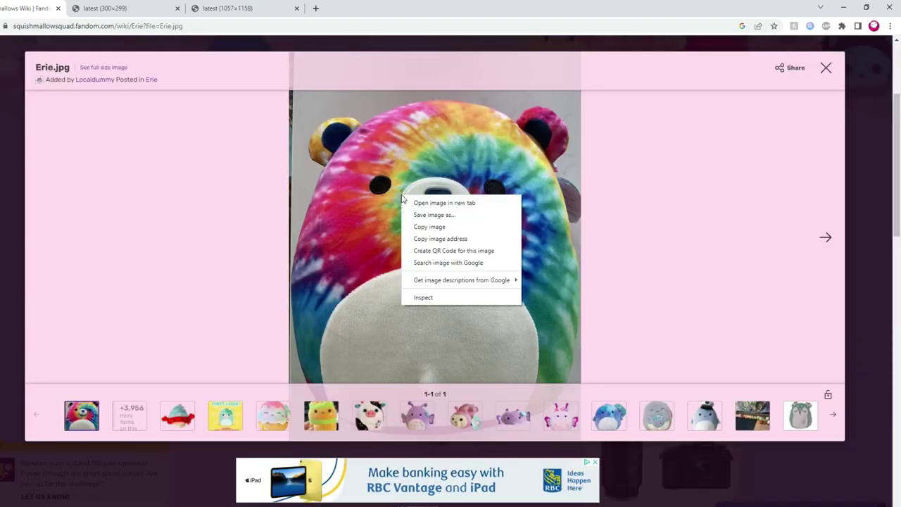
pyautogui.click(444, 226)
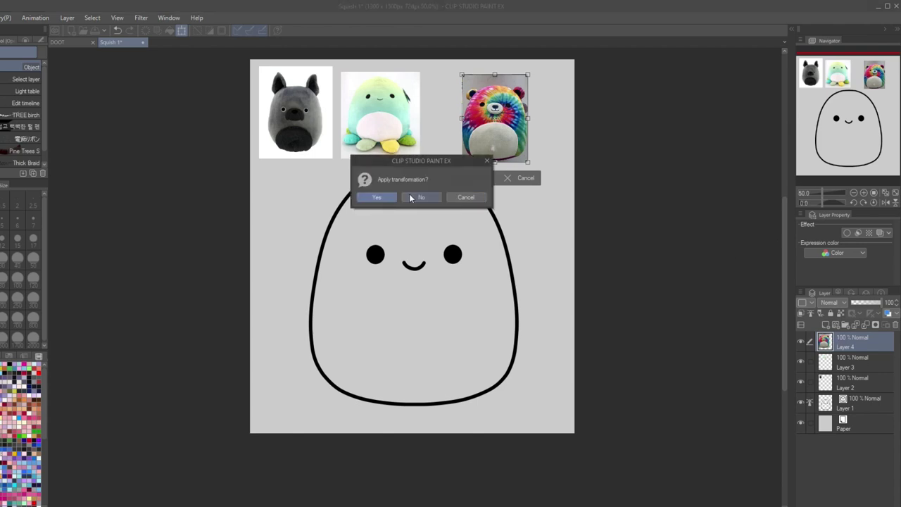
pyautogui.press('Return')
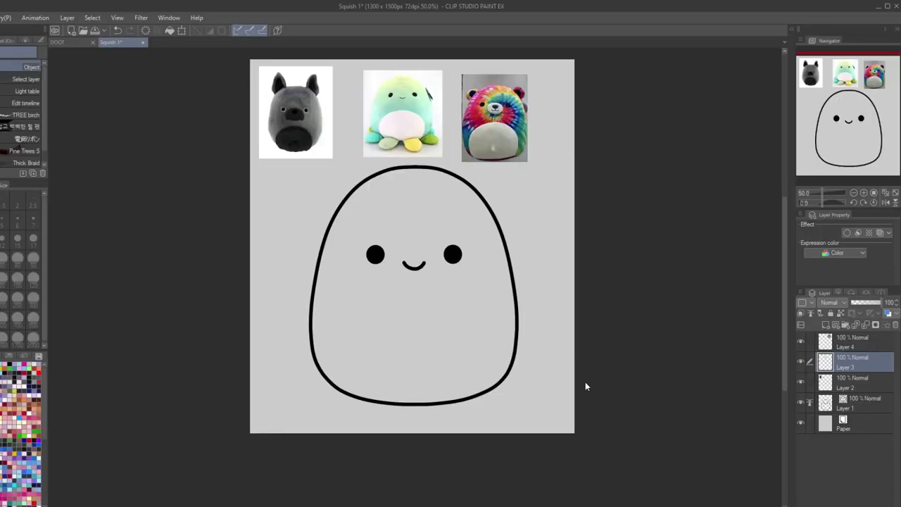
# Add an arched belly outline to the lower body on a new vector layer above Layer 1
pyautogui.scroll(3, 585, 382)
pyautogui.scroll(-5, 322, 233)
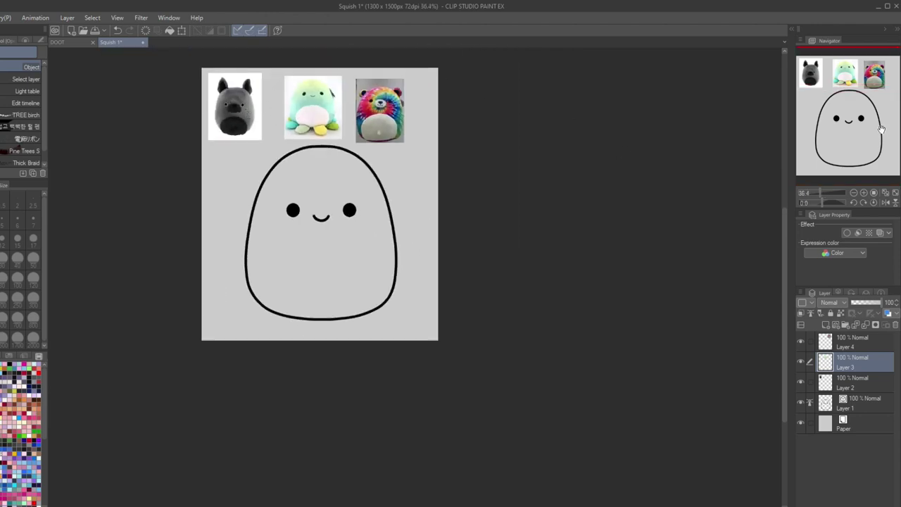
pyautogui.scroll(4, 862, 118)
pyautogui.moveTo(881, 130); pyautogui.dragTo(850, 116)
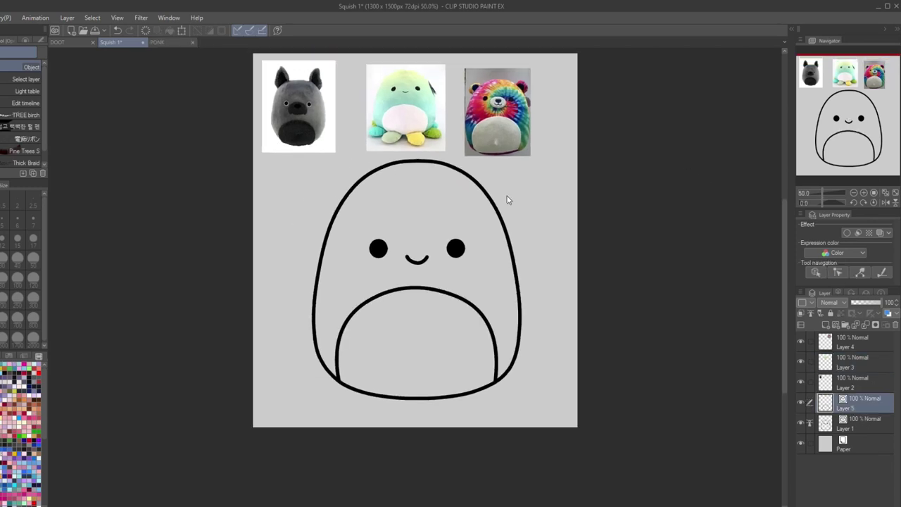
# Draw rounded octopus feet around the base of the body and combine the line work into Layer 1
pyautogui.scroll(2, 461, 310)
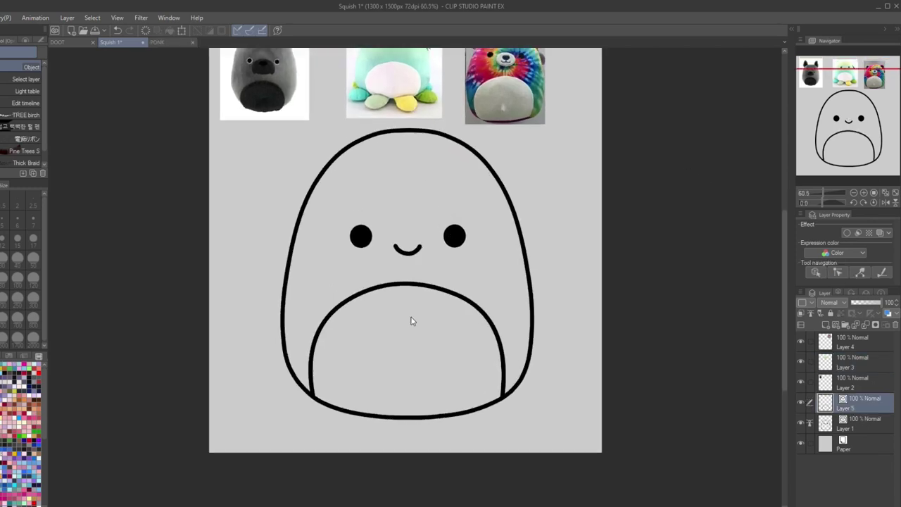
pyautogui.press('p')
pyautogui.moveTo(842, 113)
pyautogui.mouseDown()
pyautogui.moveTo(847, 121)
pyautogui.moveTo(842, 103)
pyautogui.mouseUp()
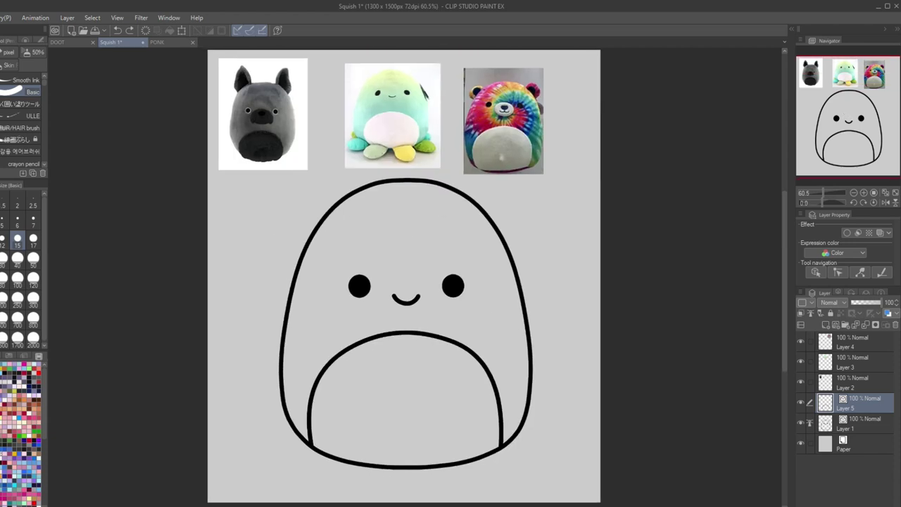
pyautogui.moveTo(352, 140); pyautogui.dragTo(361, 131)
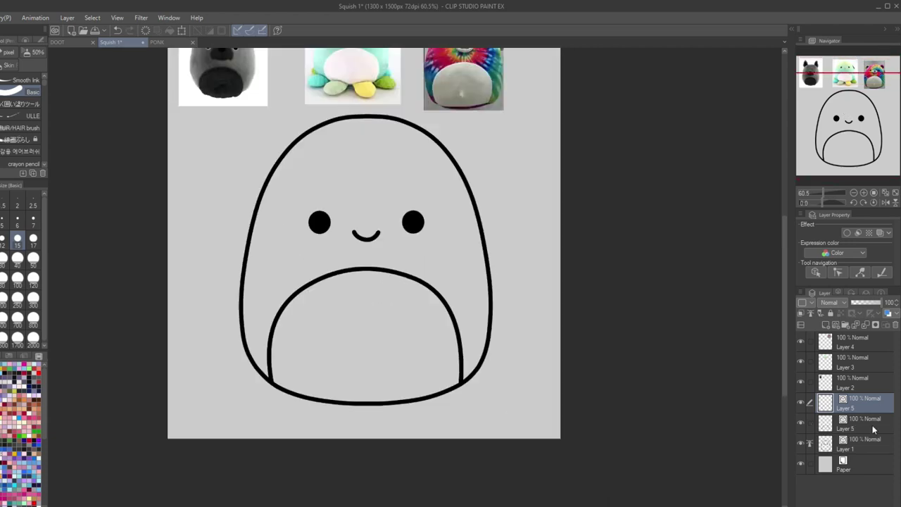
pyautogui.click(810, 423)
pyautogui.click(810, 444)
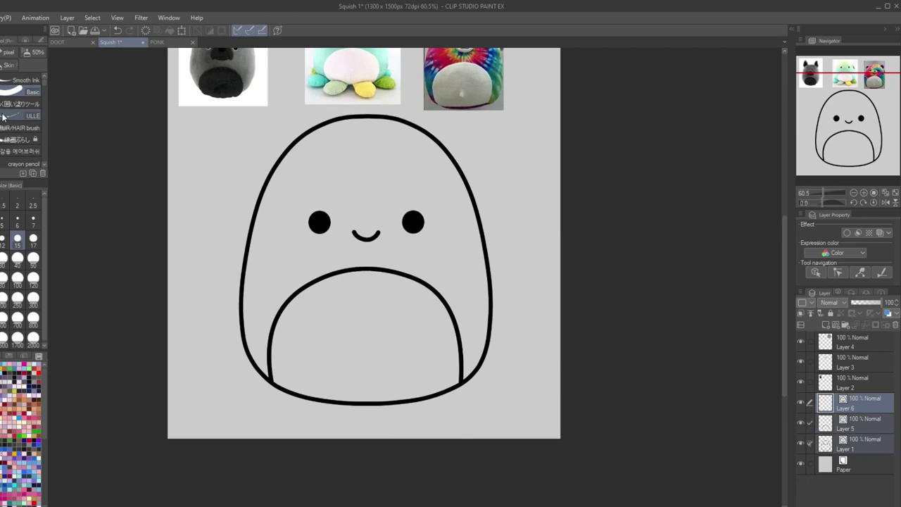
pyautogui.press('k')
pyautogui.moveTo(387, 273); pyautogui.dragTo(382, 231)
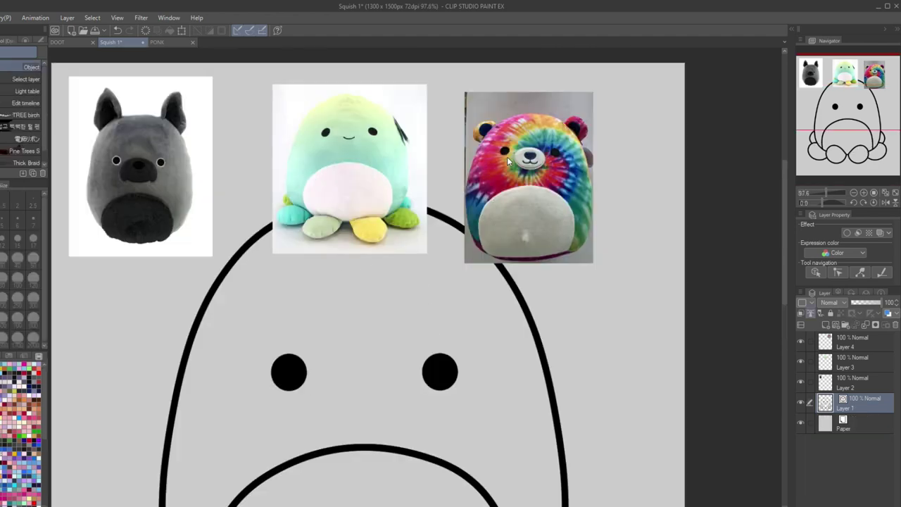
# Draw an oval muzzle outline between and just below the eyes, based on the tie-dye bear reference
pyautogui.scroll(4, 317, 387)
pyautogui.press('u')
pyautogui.moveTo(876, 113); pyautogui.dragTo(888, 84)
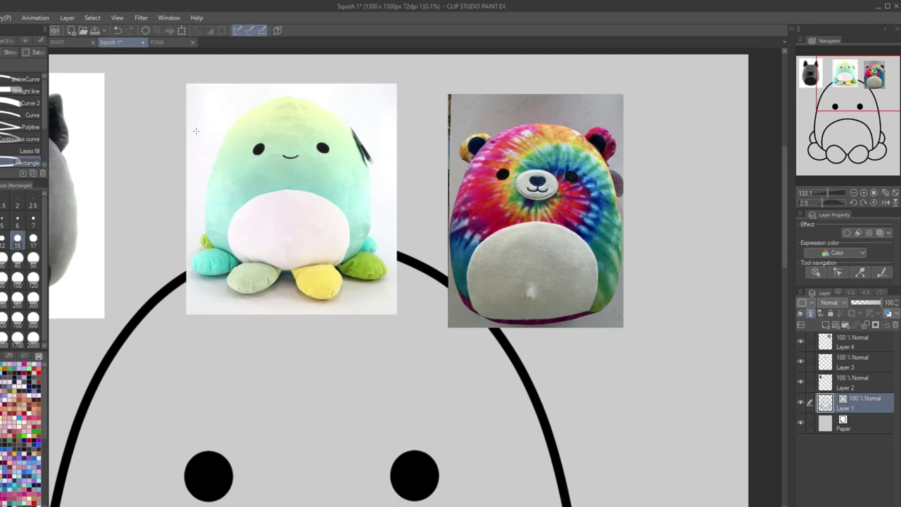
pyautogui.scroll(-2, 27, 130)
pyautogui.click(27, 128)
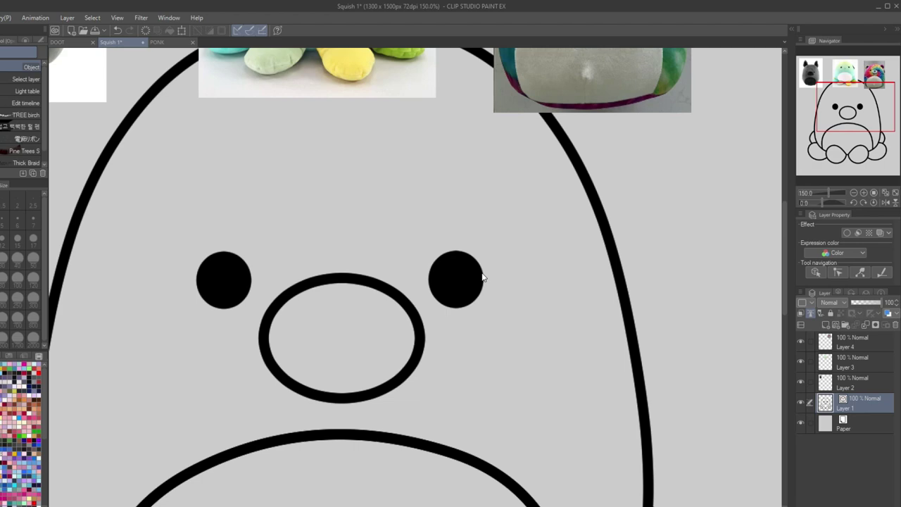
# Draw a nose inside the upper muzzle from an arched top curve and two lower curves meeting in a point
pyautogui.press('u')
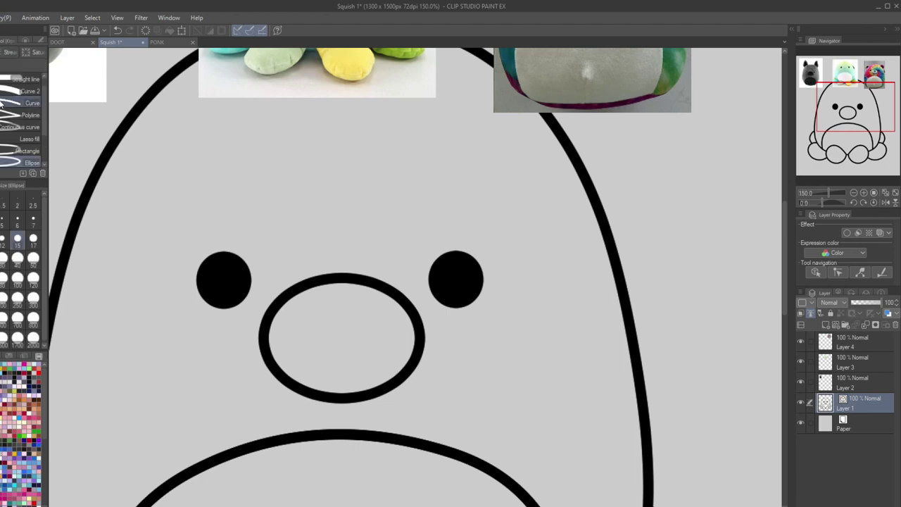
pyautogui.click(28, 91)
pyautogui.scroll(5, 320, 338)
pyautogui.moveTo(284, 247); pyautogui.dragTo(439, 247)
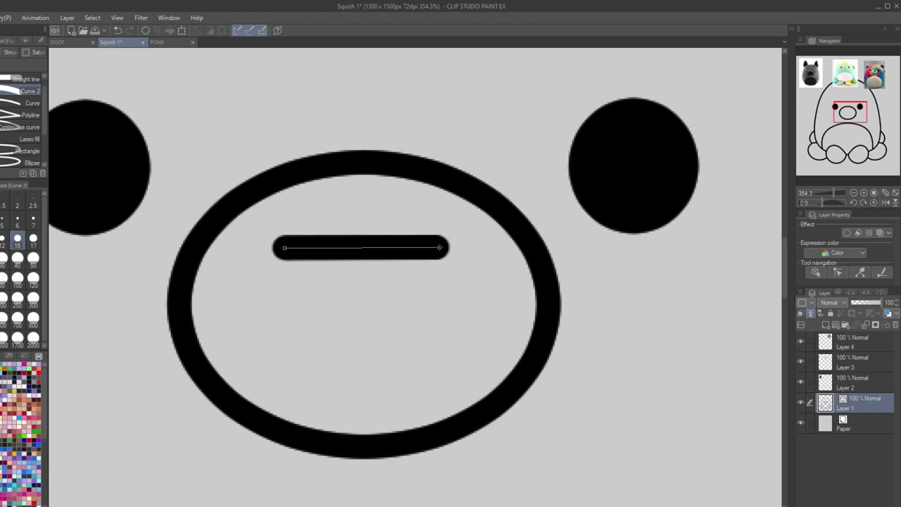
pyautogui.click(367, 223)
pyautogui.moveTo(284, 248); pyautogui.dragTo(364, 302)
pyautogui.click(313, 295)
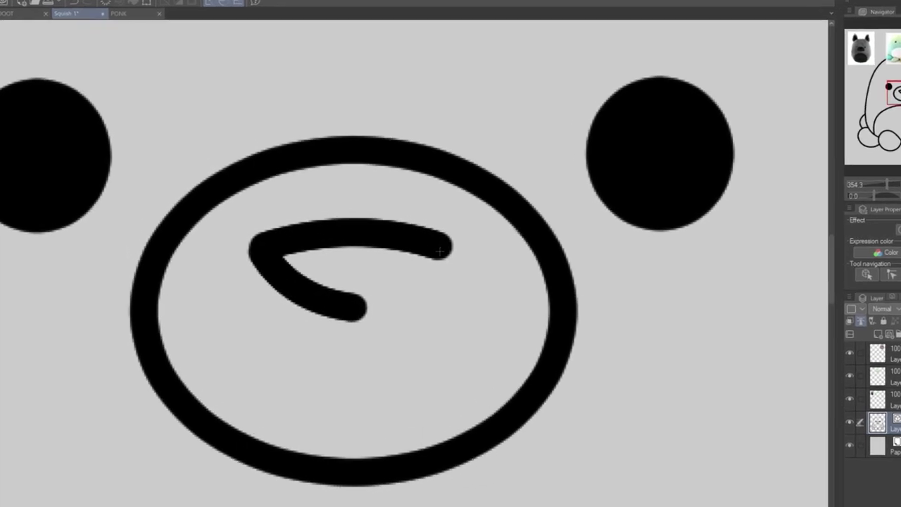
pyautogui.moveTo(440, 251); pyautogui.dragTo(352, 308)
pyautogui.click(409, 297)
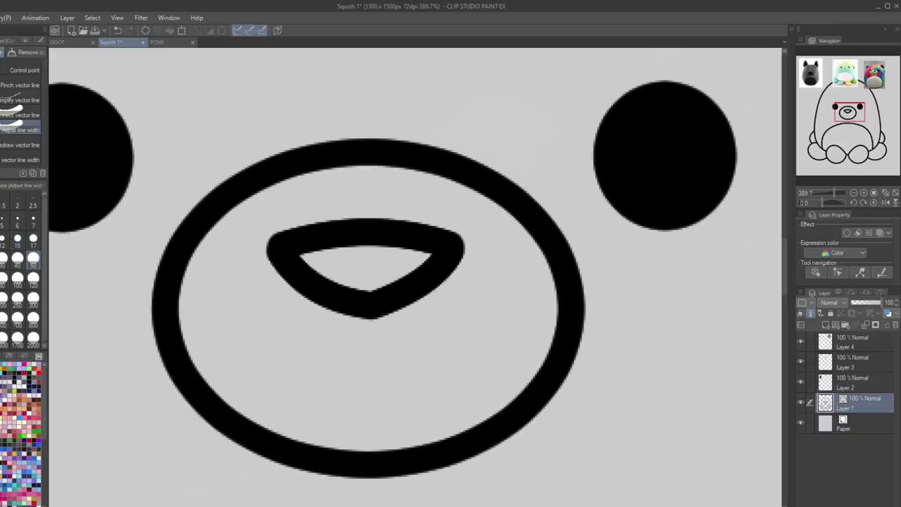
# Add control points to the nose's side and top lines and round off its upper corners
pyautogui.press('o')
pyautogui.click(291, 268)
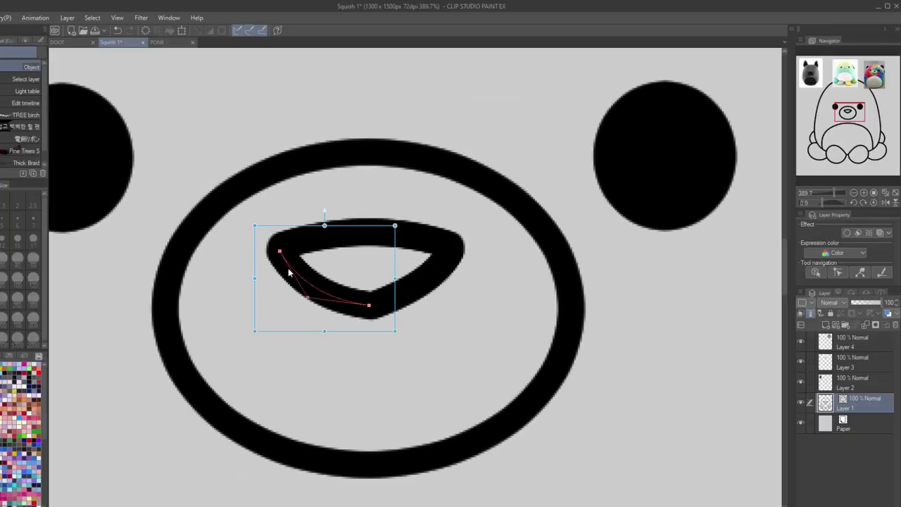
pyautogui.rightClick(291, 267)
pyautogui.click(310, 276)
pyautogui.click(425, 240)
pyautogui.rightClick(425, 241)
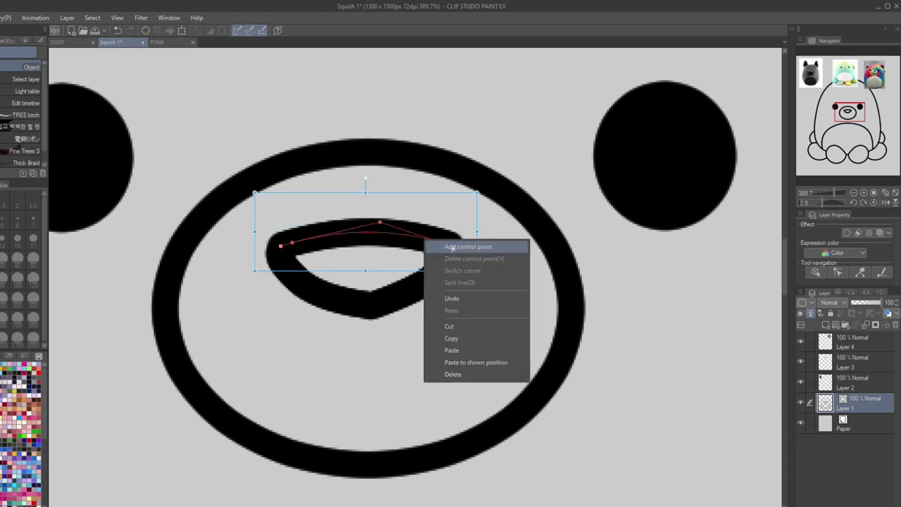
pyautogui.click(452, 247)
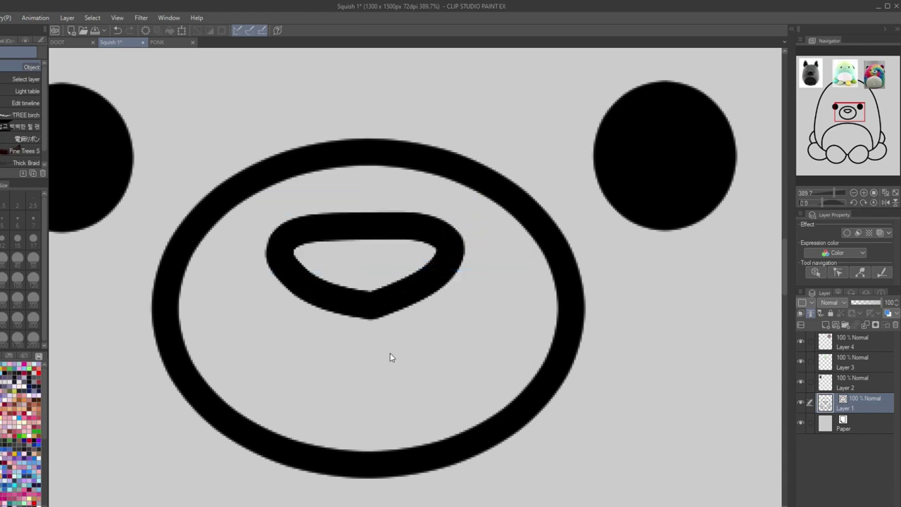
# Refine the nose's lower tip, then reposition the whole nose within the muzzle and draw the curved mouth beneath it
pyautogui.scroll(-5, 392, 357)
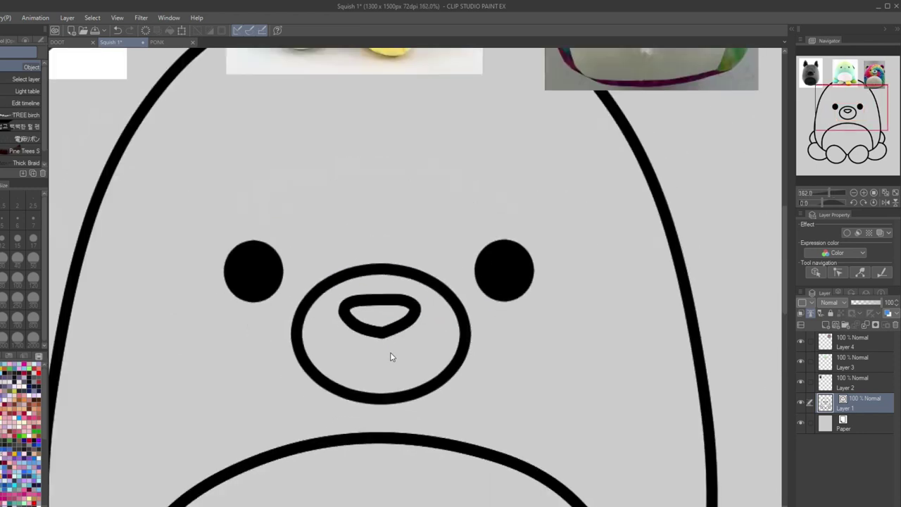
pyautogui.scroll(6, 392, 357)
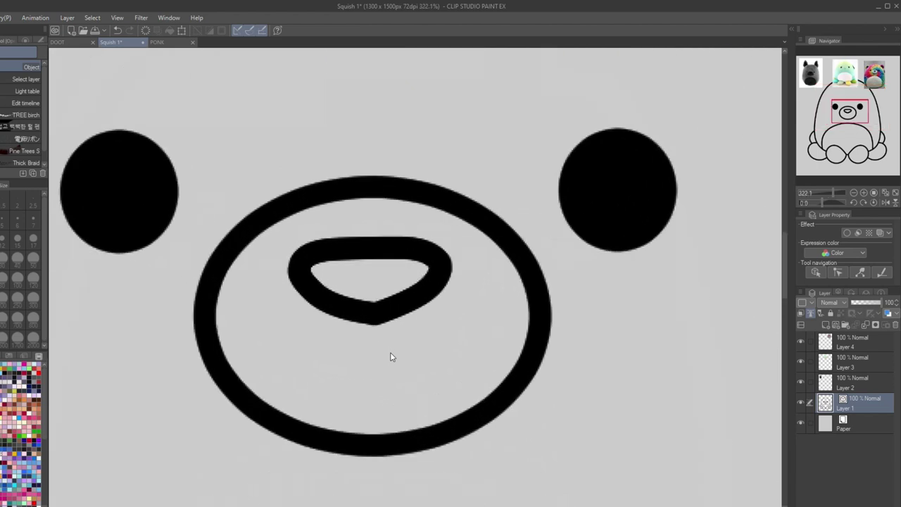
pyautogui.click(397, 287)
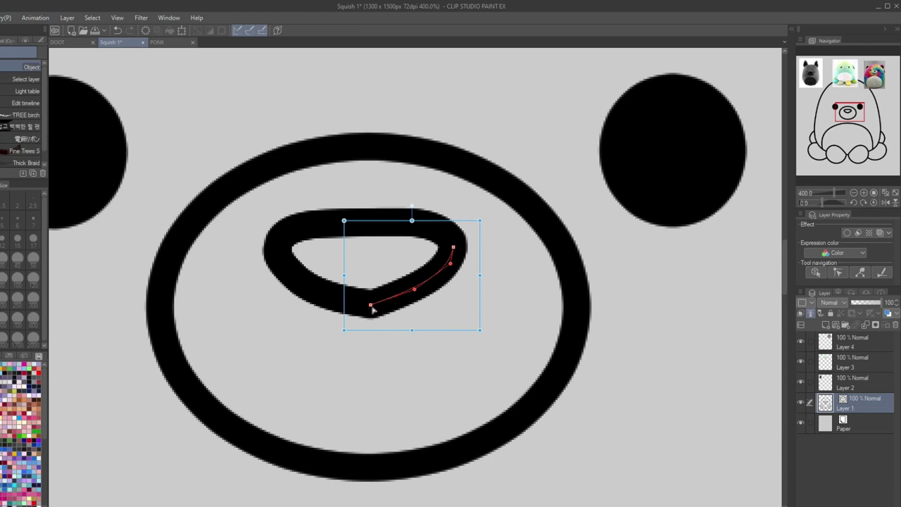
pyautogui.moveTo(372, 308); pyautogui.dragTo(370, 307)
pyautogui.scroll(-5, 552, 375)
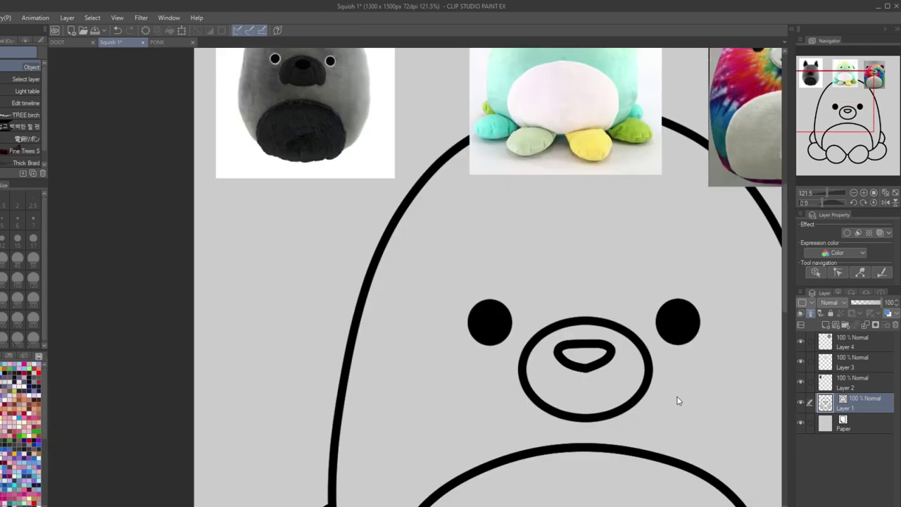
pyautogui.scroll(4, 657, 391)
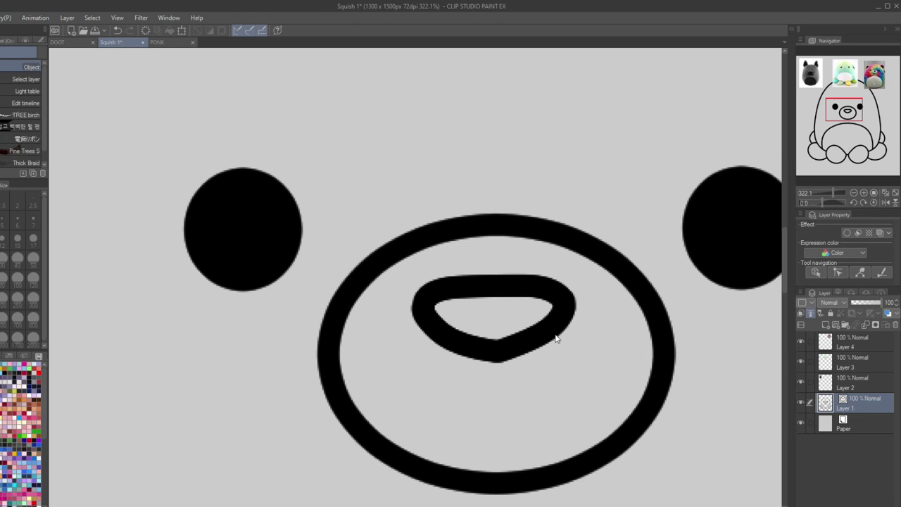
pyautogui.click(527, 302)
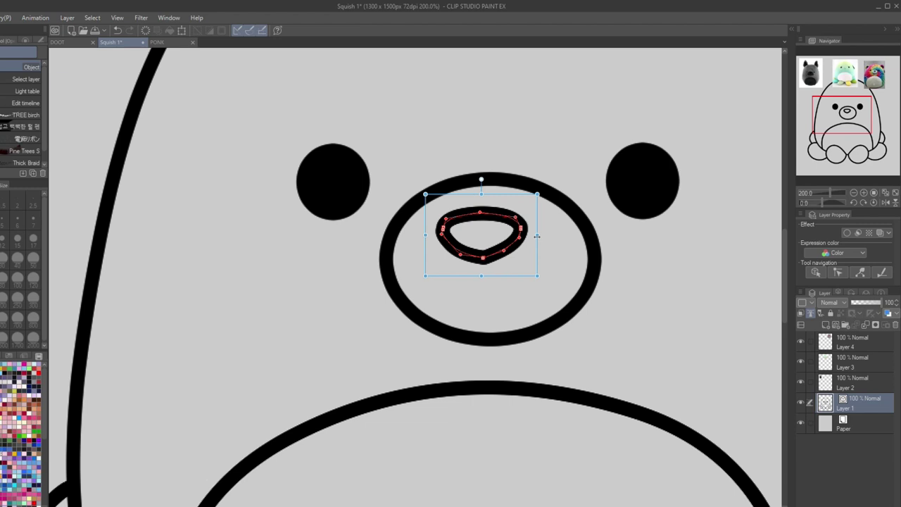
pyautogui.moveTo(487, 230); pyautogui.dragTo(497, 231)
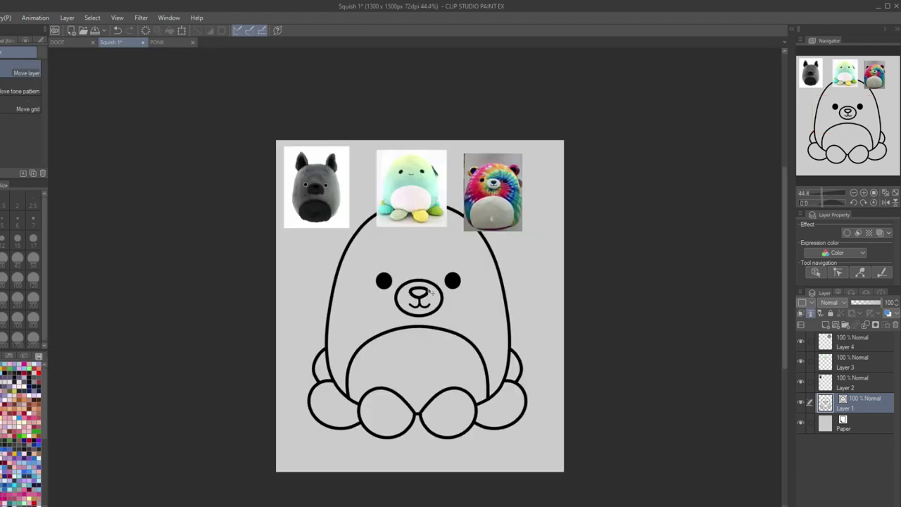
# Move the line art down the canvas and draw a tall pointed ear on the right side of the head with two curves
pyautogui.moveTo(434, 293); pyautogui.dragTo(431, 321)
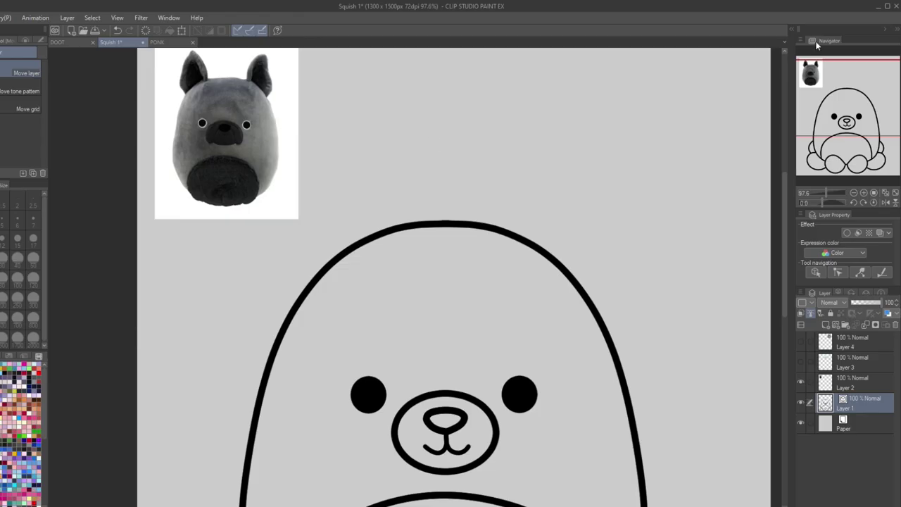
pyautogui.moveTo(834, 103); pyautogui.dragTo(838, 102)
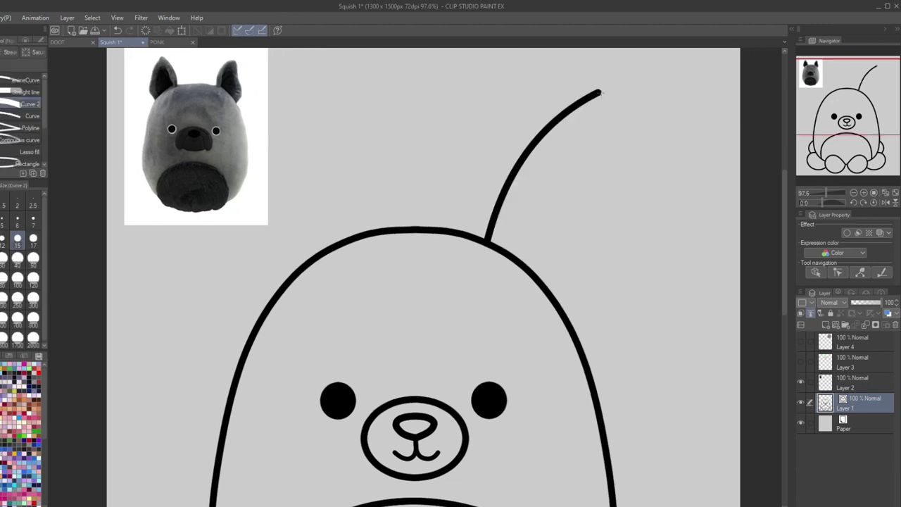
pyautogui.moveTo(599, 91)
pyautogui.mouseDown()
pyautogui.moveTo(640, 174)
pyautogui.moveTo(647, 277)
pyautogui.moveTo(562, 310)
pyautogui.mouseUp()
pyautogui.click(656, 236)
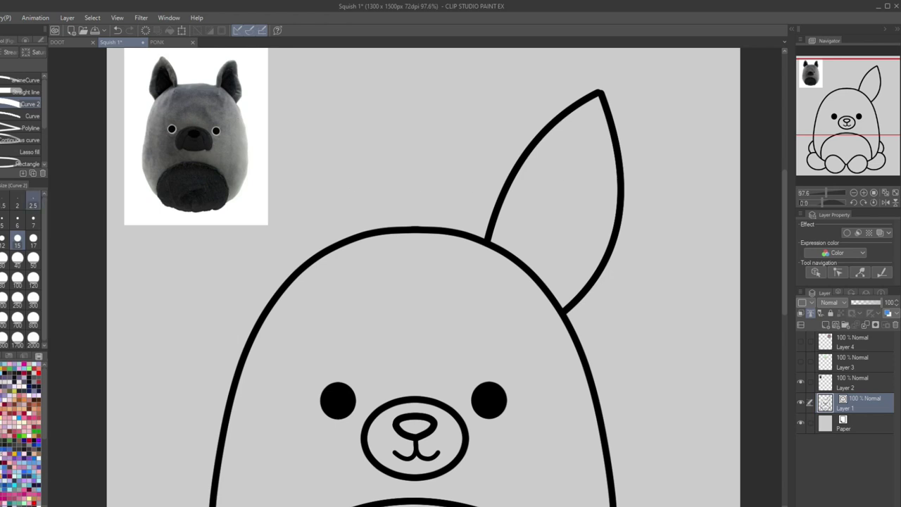
# Add control points to reshape the ear with a rounded tip, and give it a matching inner-ear outline
pyautogui.press('o')
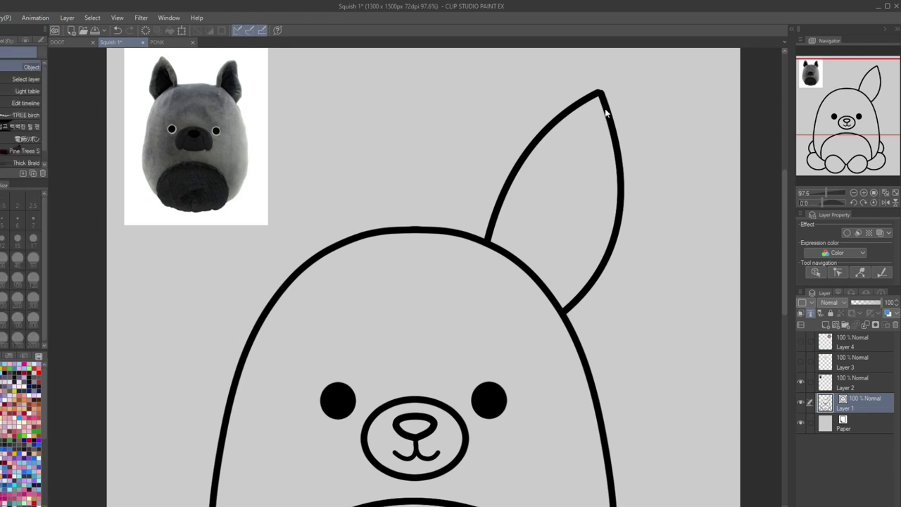
pyautogui.click(607, 111)
pyautogui.rightClick(609, 137)
pyautogui.click(612, 132)
pyautogui.moveTo(607, 116); pyautogui.dragTo(603, 150)
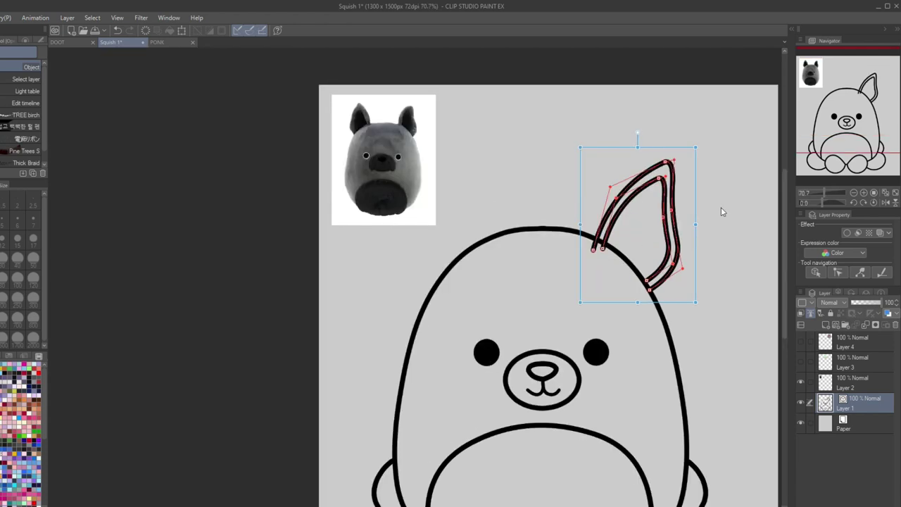
pyautogui.click(721, 207)
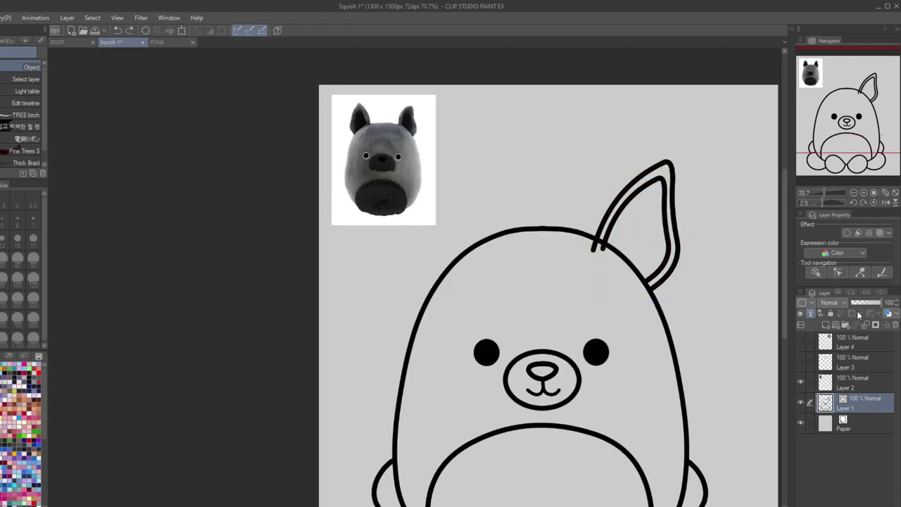
# Paste a mirrored copy of the ear on the opposite side of the head on a new vector layer and trim the overlapping lines
pyautogui.click(836, 325)
pyautogui.hotkey('ctrl', 'v')
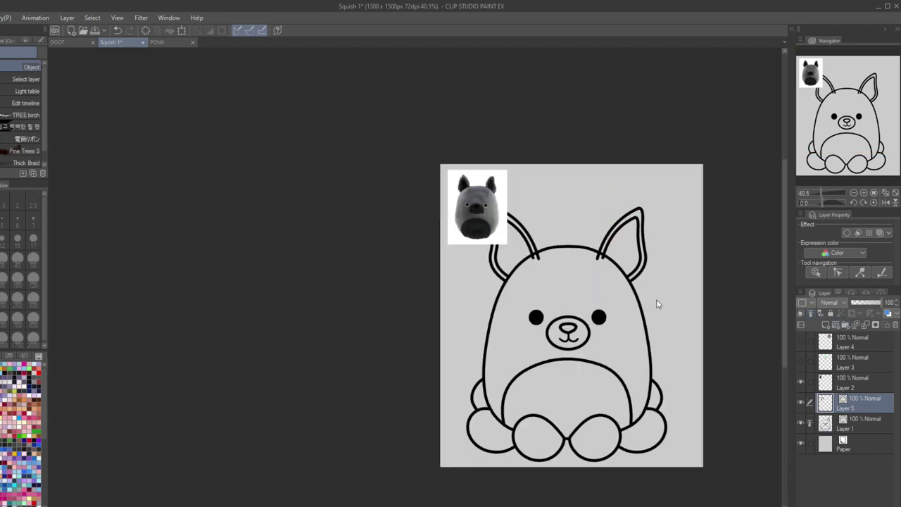
pyautogui.scroll(2, 656, 301)
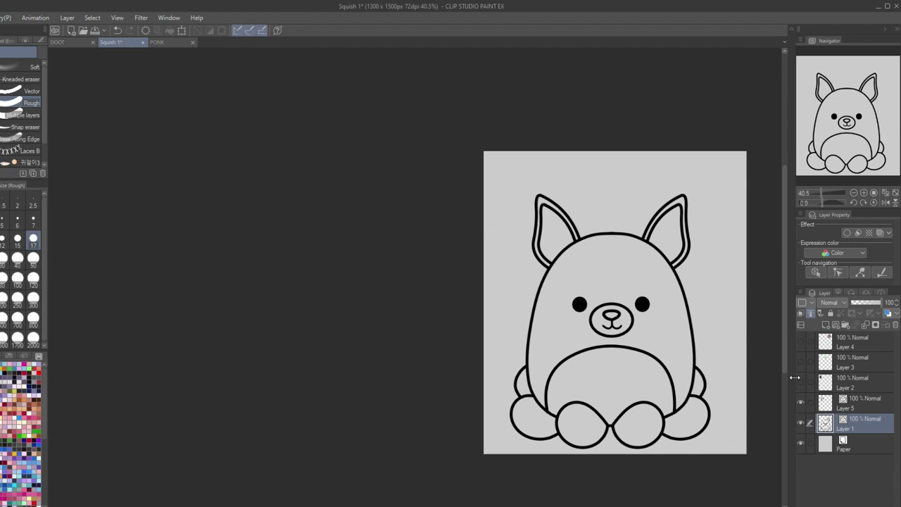
# Fill flat reference colours on a new layer below the line art: grey body, dark belly and inner ears, green, aqua and yellow feet
pyautogui.click(844, 445)
pyautogui.click(825, 325)
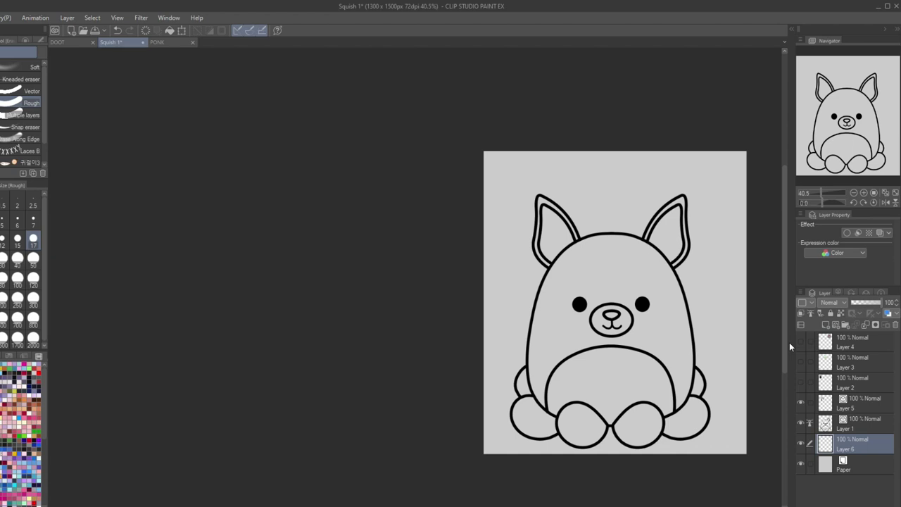
pyautogui.click(800, 382)
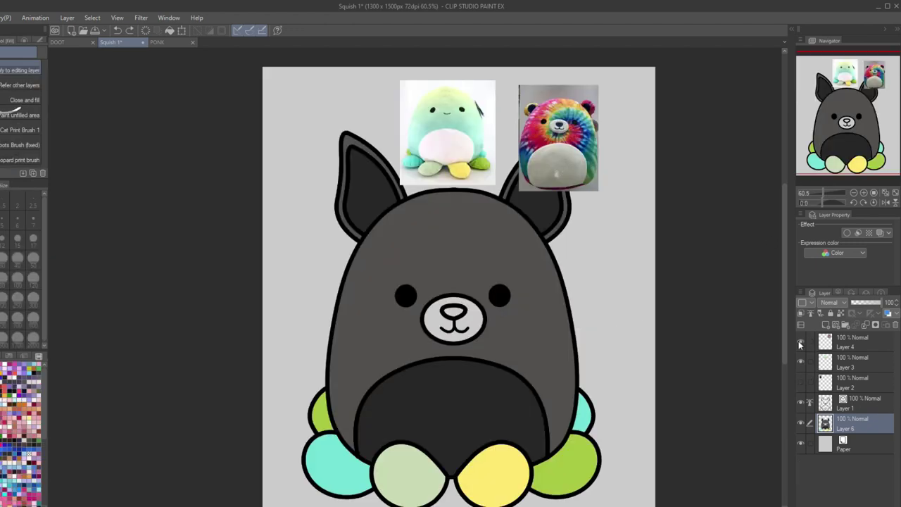
# Colour the muzzle white and the nose dark, and blend a soft yellow-to-teal gradient over the body on a new layer
pyautogui.click(801, 342)
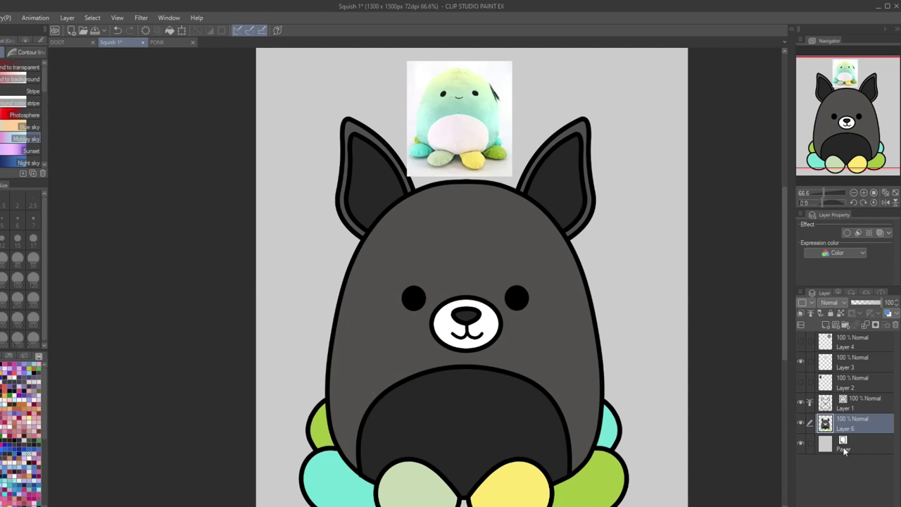
pyautogui.press('g')
pyautogui.scroll(-3, 450, 247)
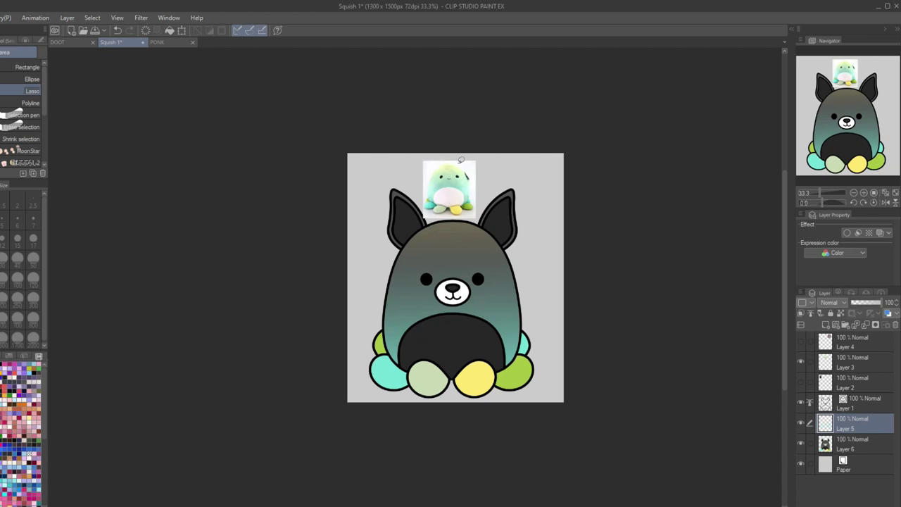
# Show the tie-dye bear reference on Layer 4 again beside the octopus reference
pyautogui.scroll(2, 571, 323)
pyautogui.click(801, 342)
pyautogui.scroll(2, 483, 118)
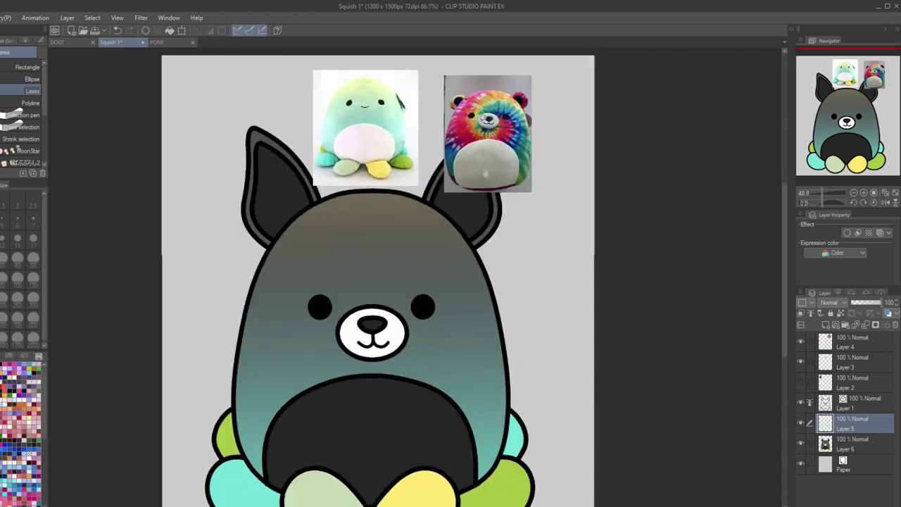
pyautogui.scroll(2, 485, 120)
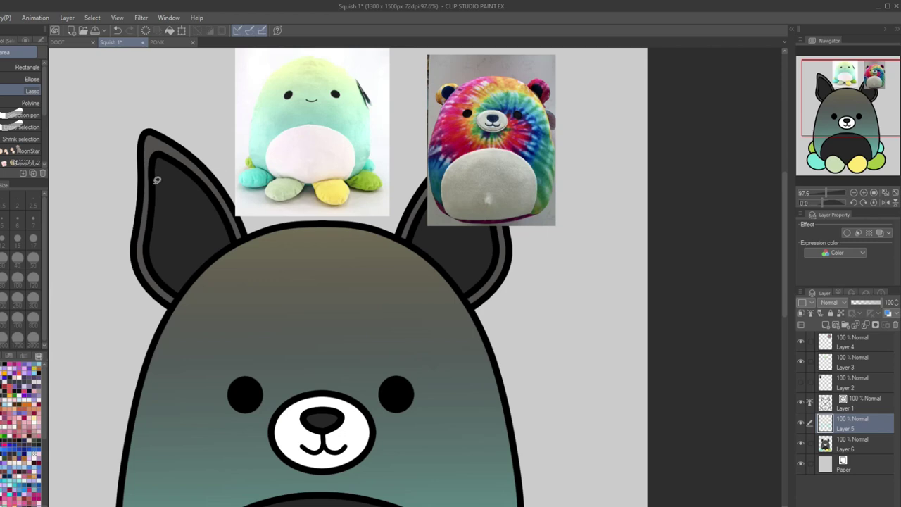
pyautogui.scroll(-4, 266, 337)
pyautogui.moveTo(815, 109); pyautogui.dragTo(806, 118)
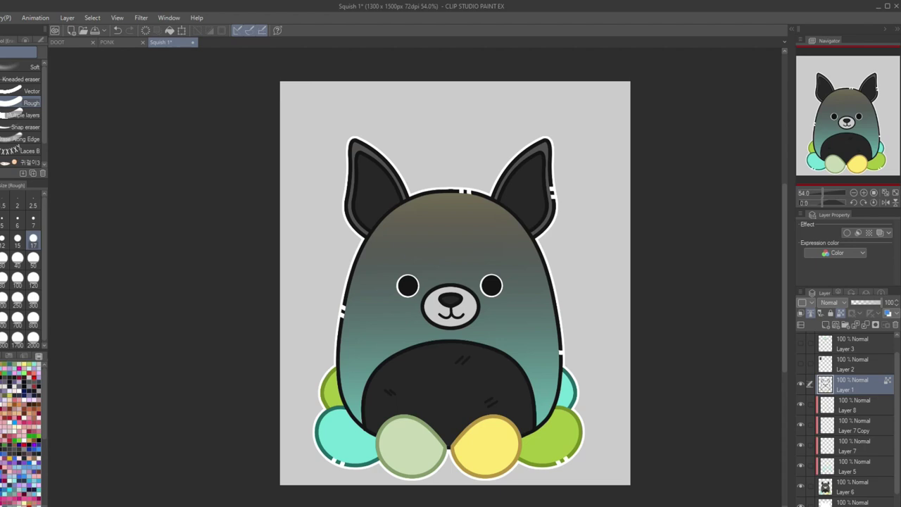
# Hand-letter the name "Spork" above the character's head on a new layer, in thick white strokes with a dark outline
pyautogui.press('p')
pyautogui.scroll(9, 401, 154)
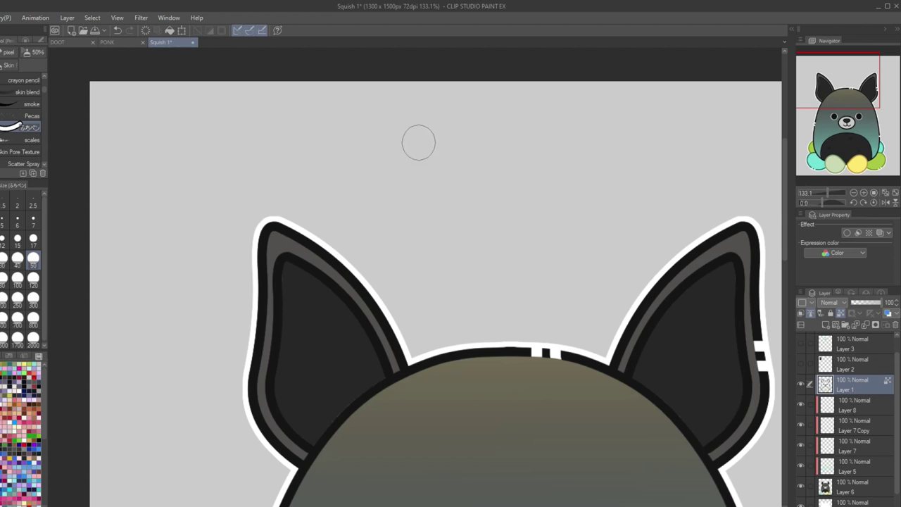
pyautogui.hotkey('ctrl', 'shift', 'n')
pyautogui.moveTo(415, 139)
pyautogui.mouseDown()
pyautogui.moveTo(398, 191)
pyautogui.moveTo(360, 208)
pyautogui.mouseUp()
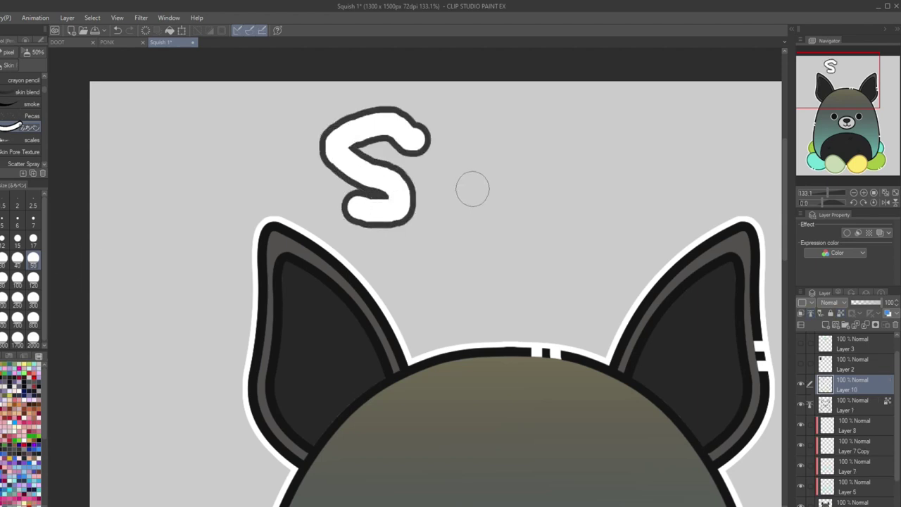
pyautogui.moveTo(453, 149); pyautogui.dragTo(469, 189)
pyautogui.moveTo(538, 141); pyautogui.dragTo(543, 139)
pyautogui.moveTo(593, 143); pyautogui.dragTo(626, 142)
pyautogui.moveTo(670, 99); pyautogui.dragTo(674, 184)
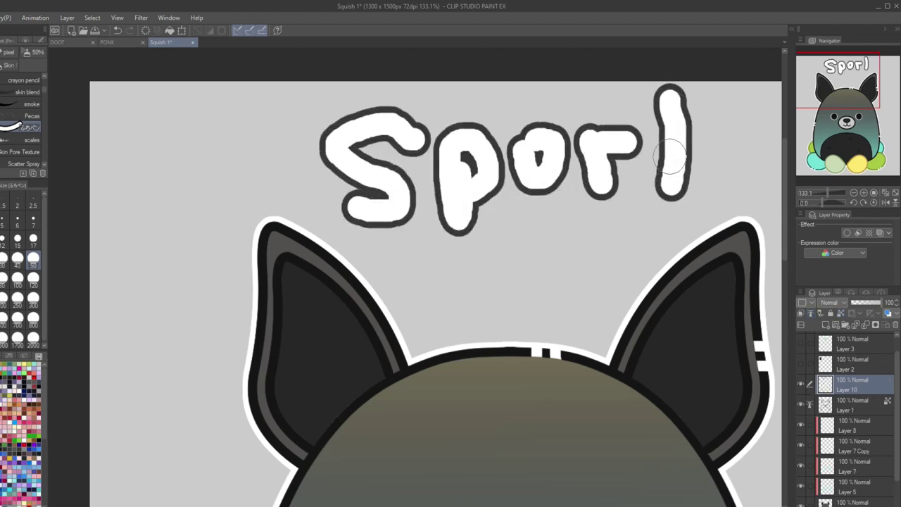
pyautogui.scroll(-7, 648, 132)
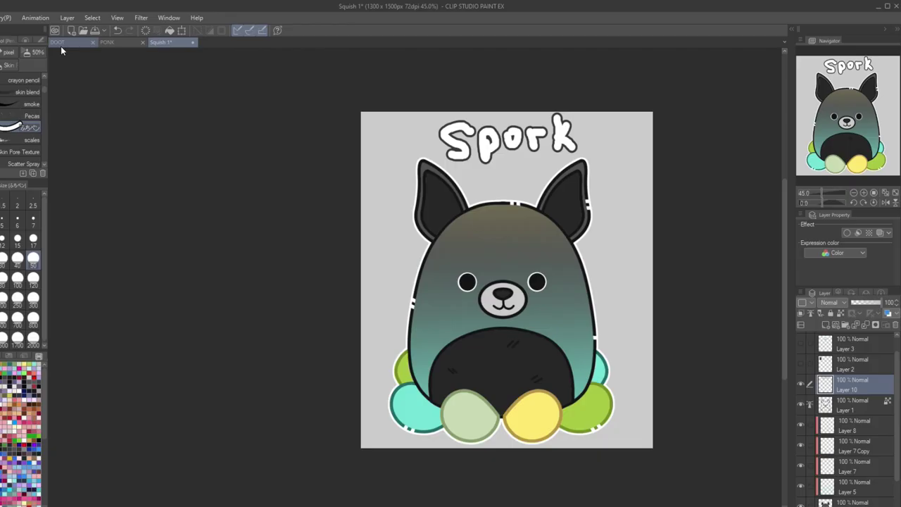
# Review the finished DOOT and PONK drawings, and return to the Squish drawing
pyautogui.click(61, 44)
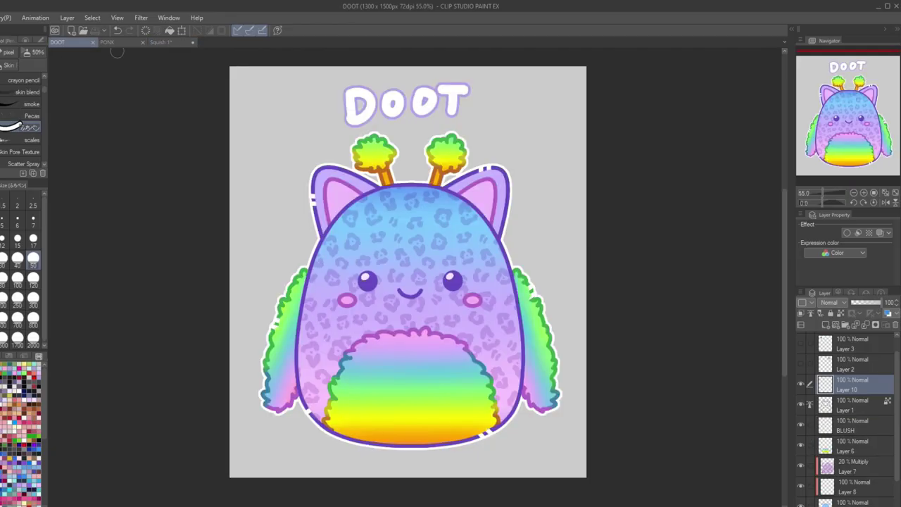
pyautogui.click(121, 40)
pyautogui.click(176, 43)
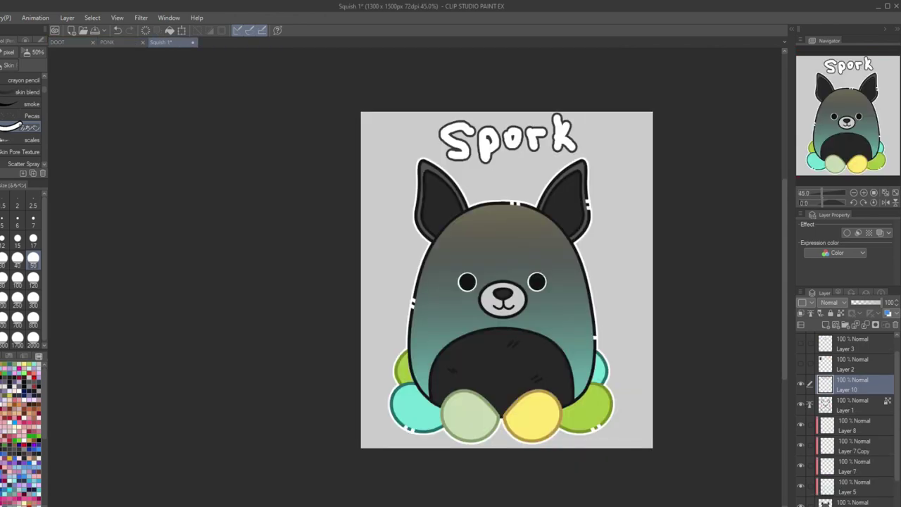